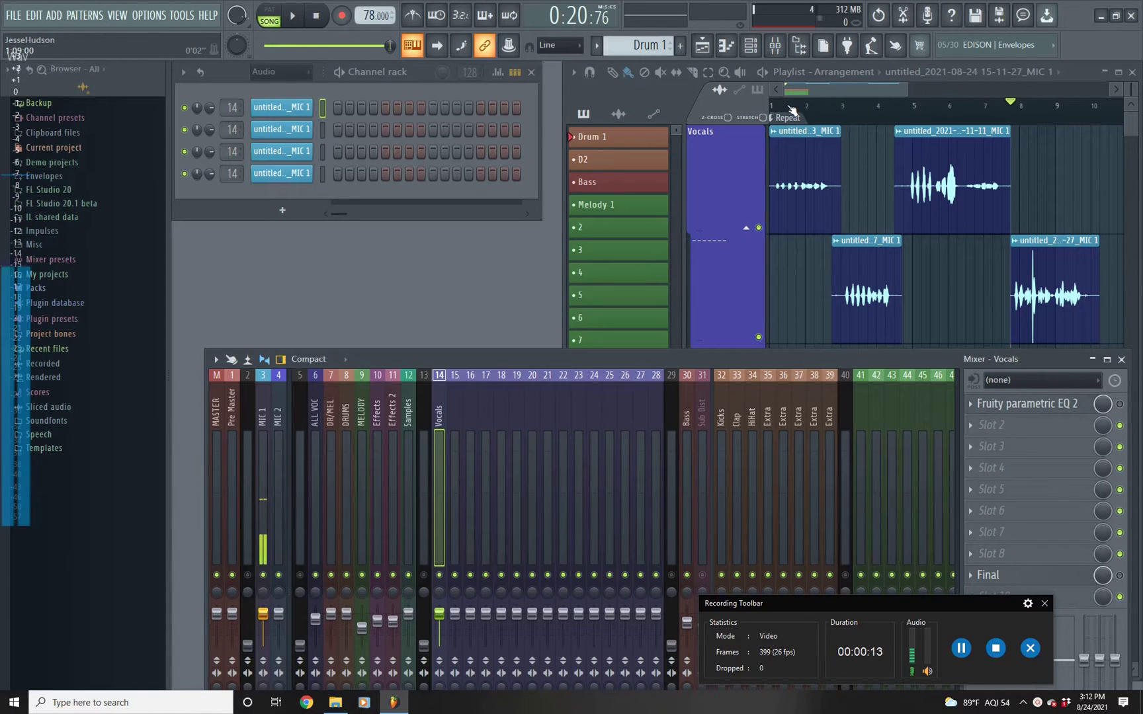
Play back the vocal arrangement with the mixer raised, then stop at the start
click(762, 156)
mouse_move(471, 365)
mouse_down()
mouse_move(464, 276)
mouse_move(456, 361)
mouse_up()
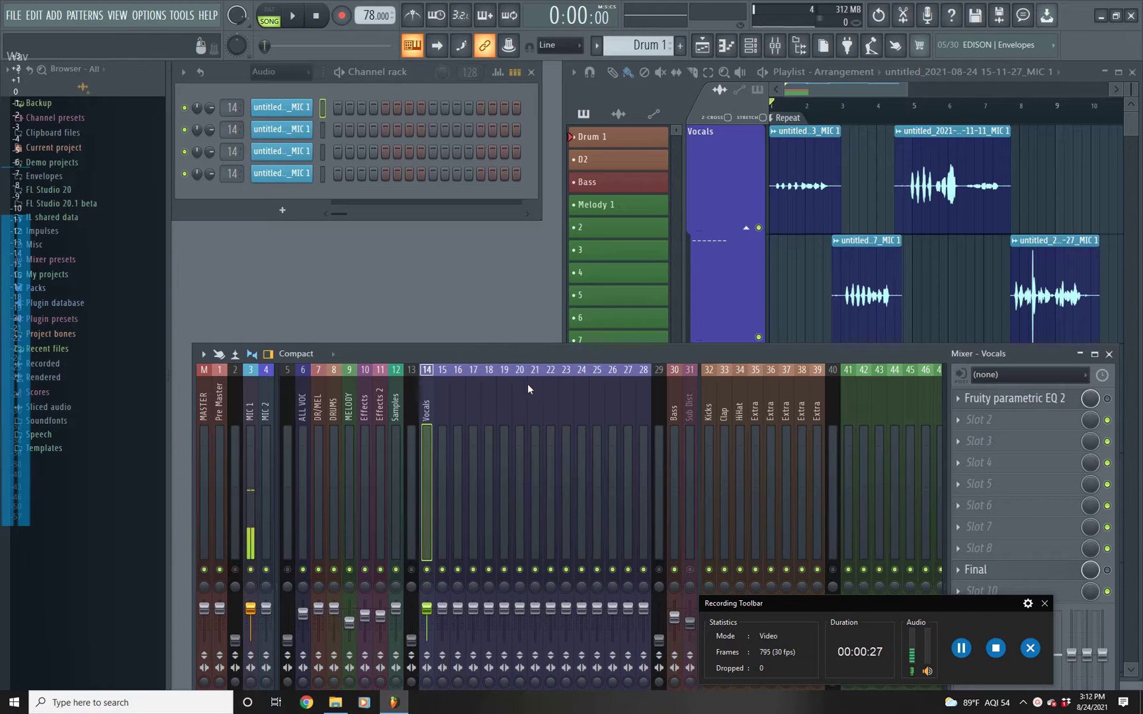
click(293, 16)
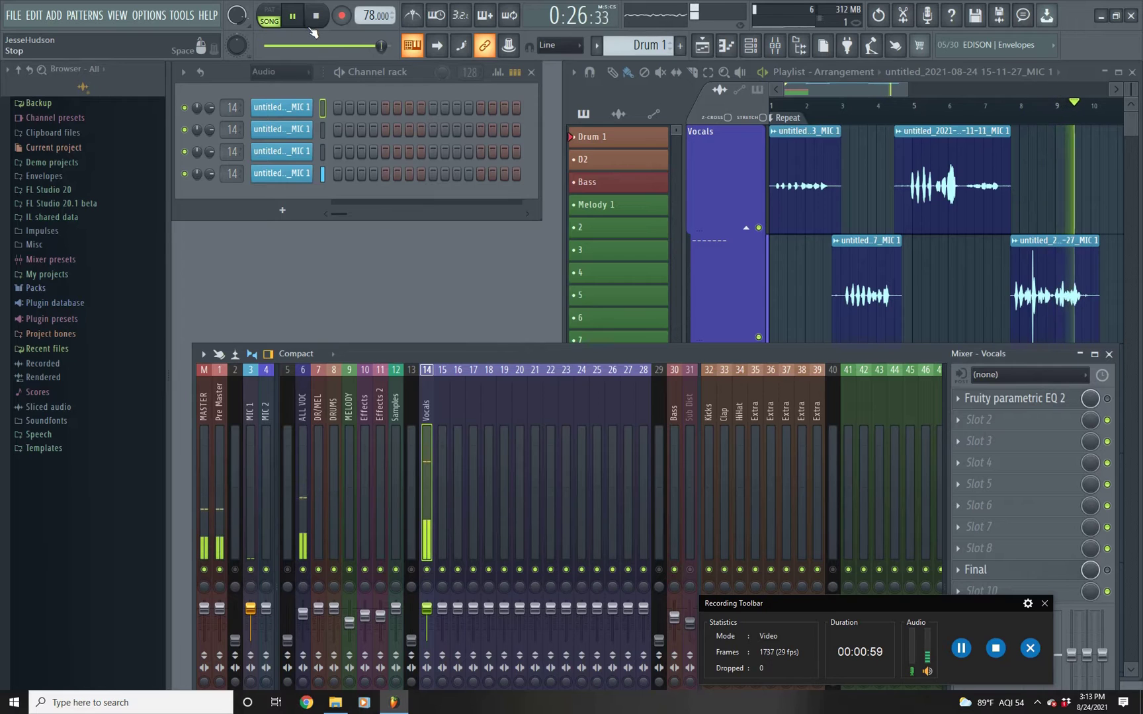
click(315, 15)
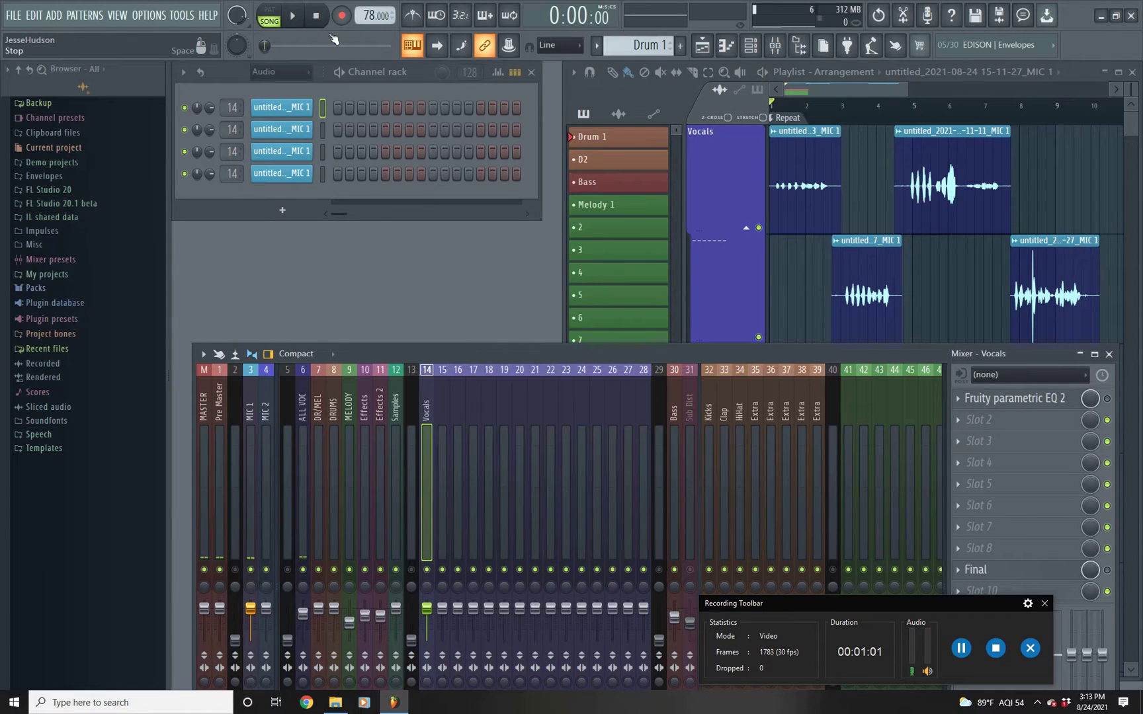
click(813, 190)
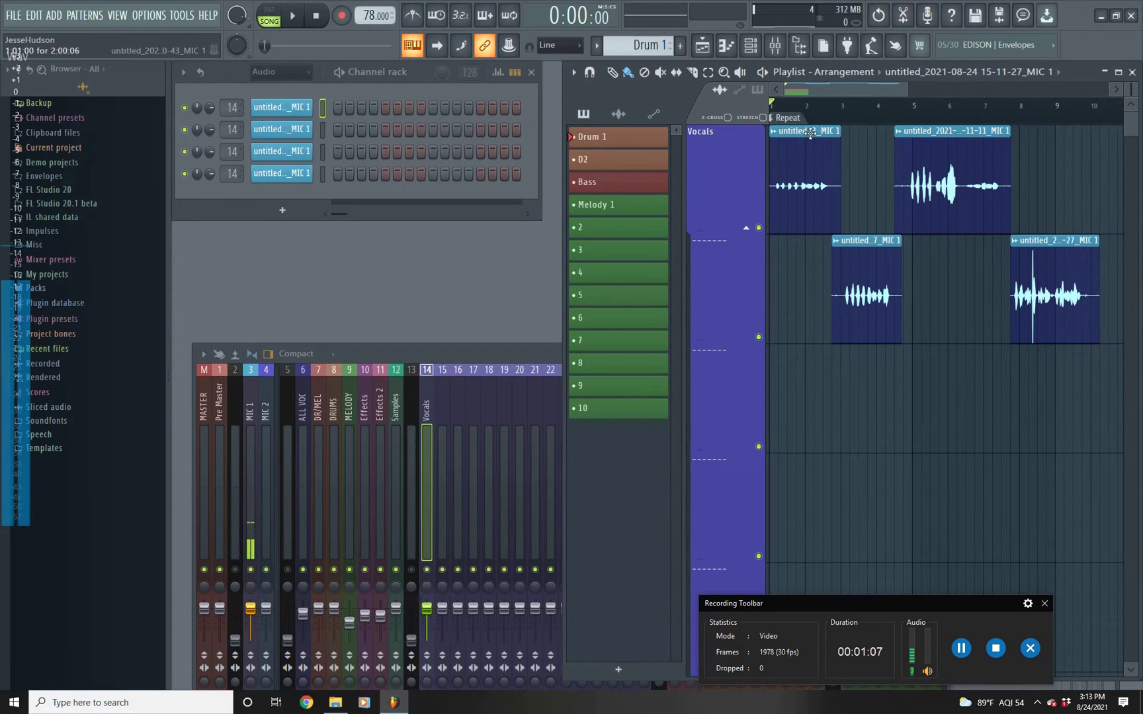
Turn on Normalize for the top-left, bottom-left and top-right vocal clips
double_click(789, 179)
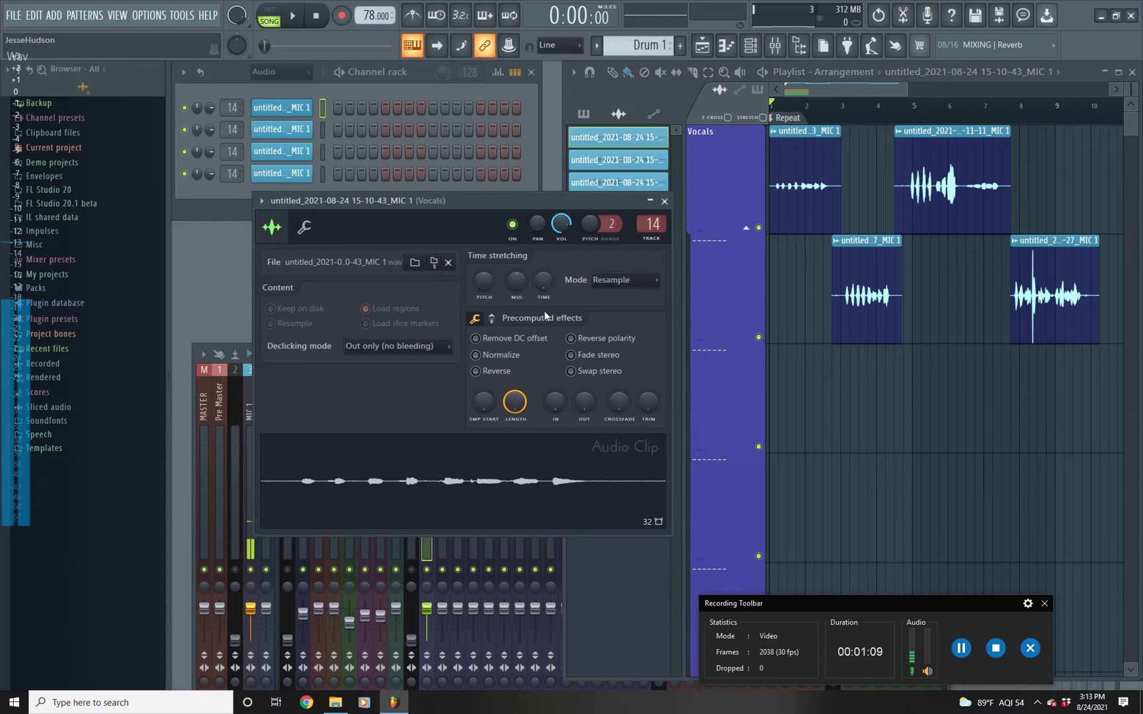
click(518, 358)
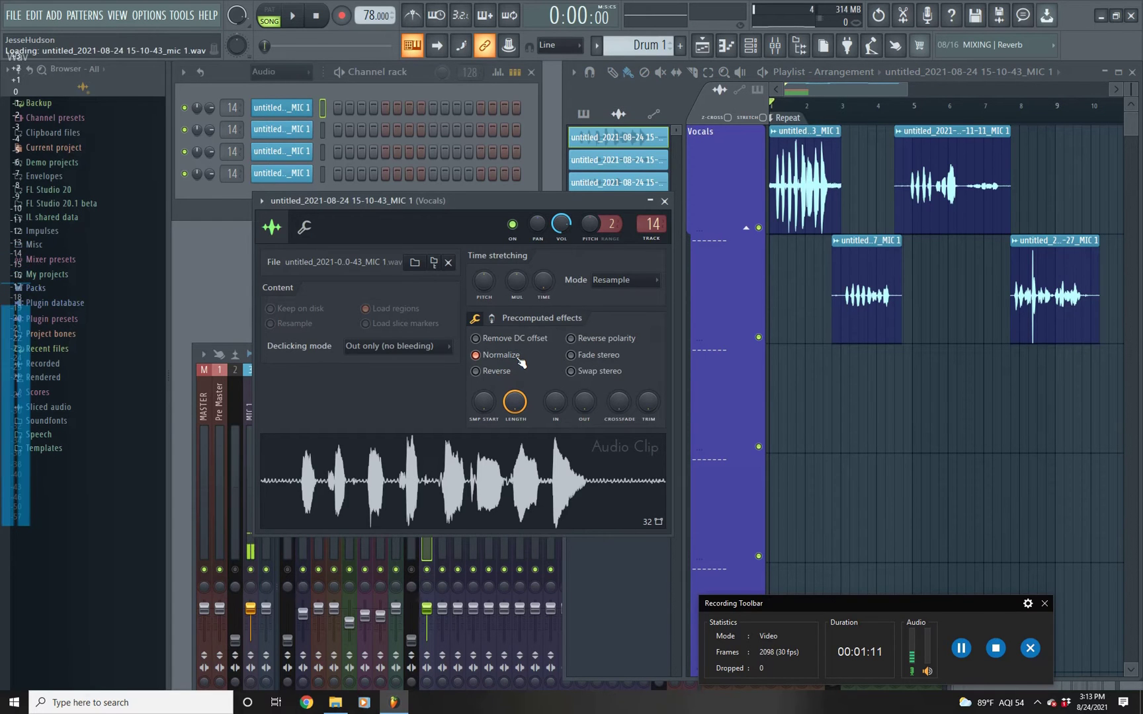
click(665, 201)
double_click(849, 273)
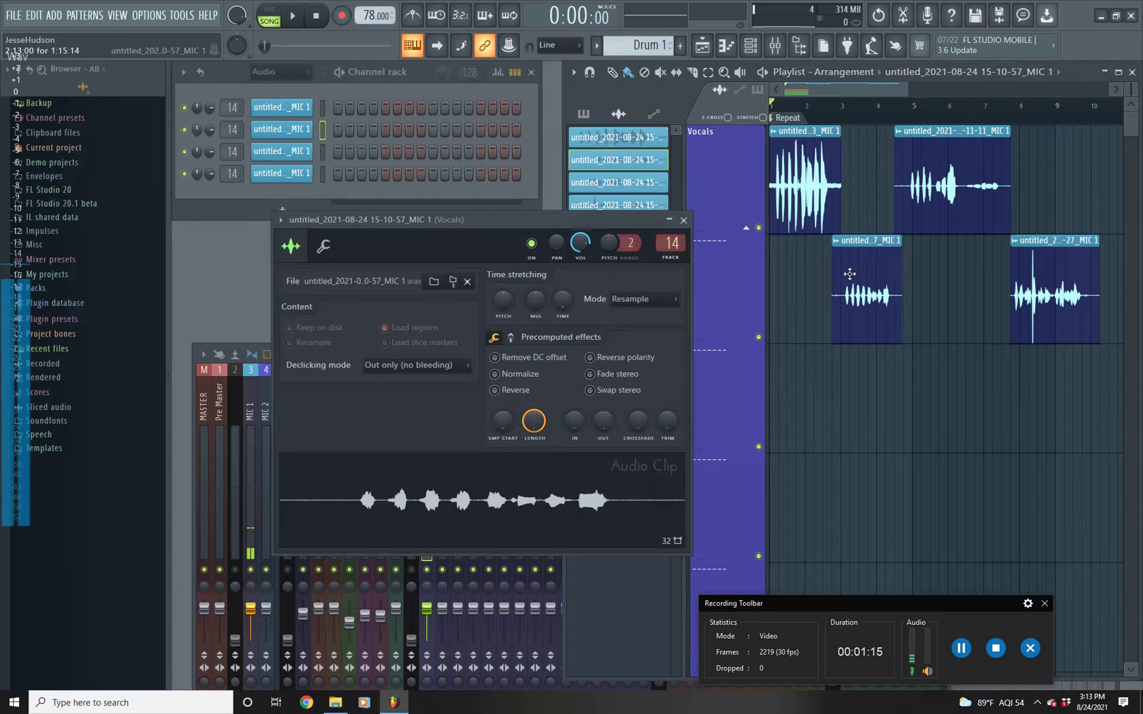
click(542, 373)
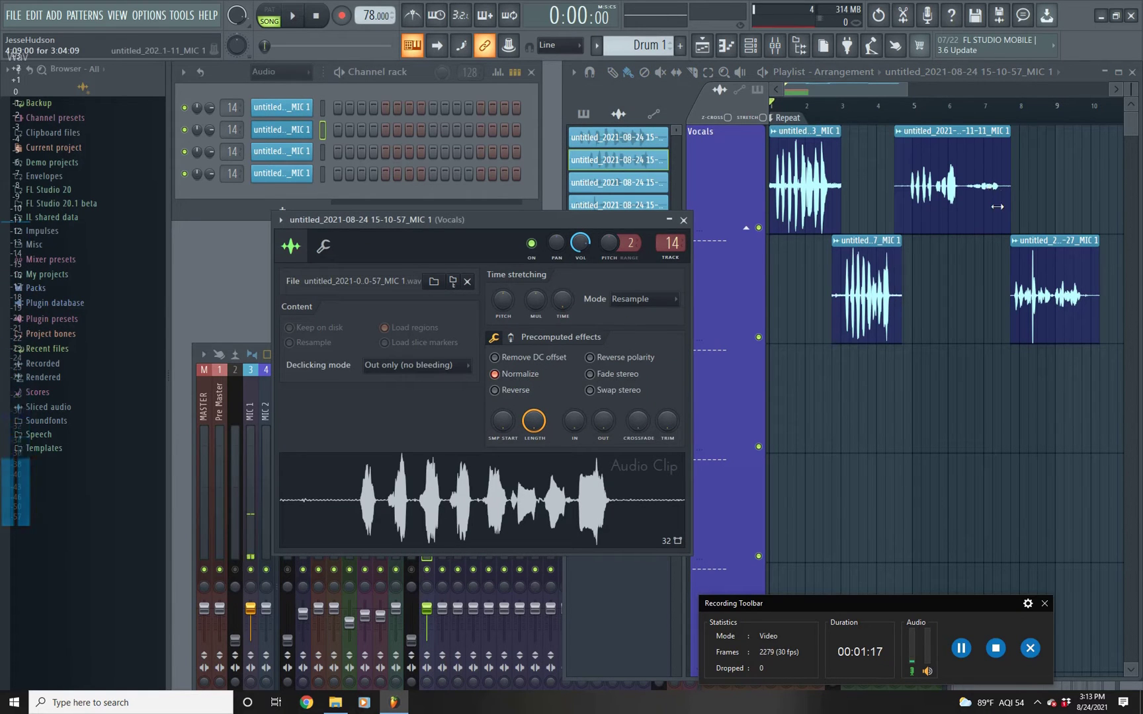
click(982, 192)
double_click(982, 192)
click(515, 393)
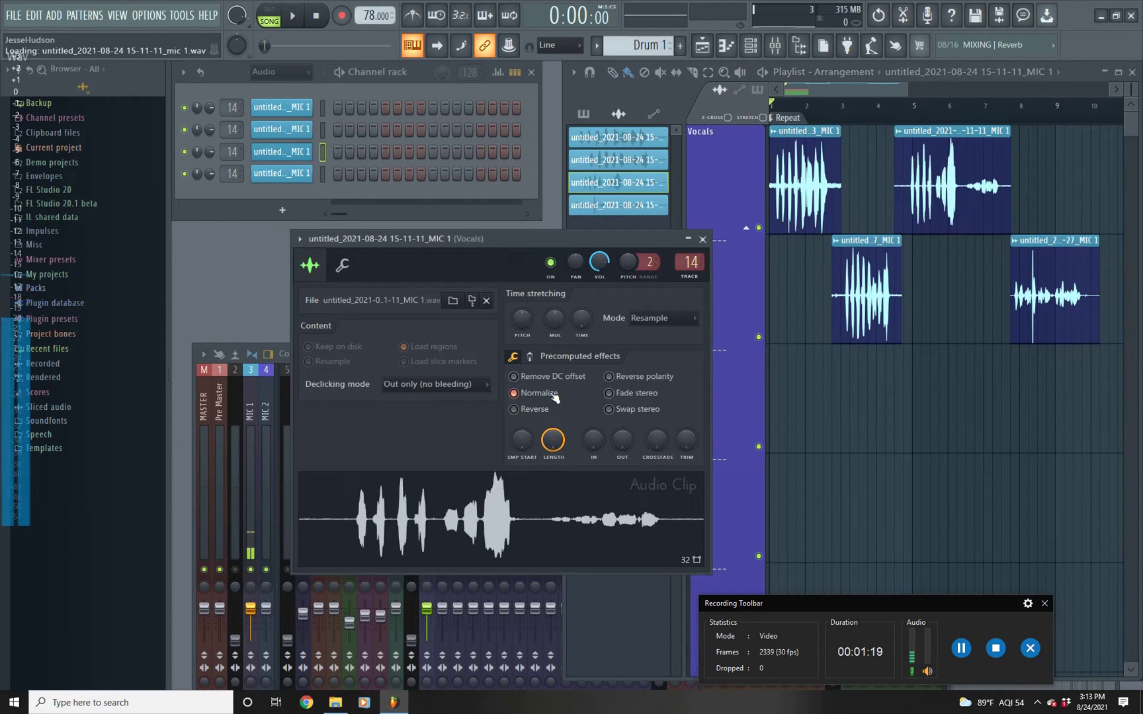
click(704, 240)
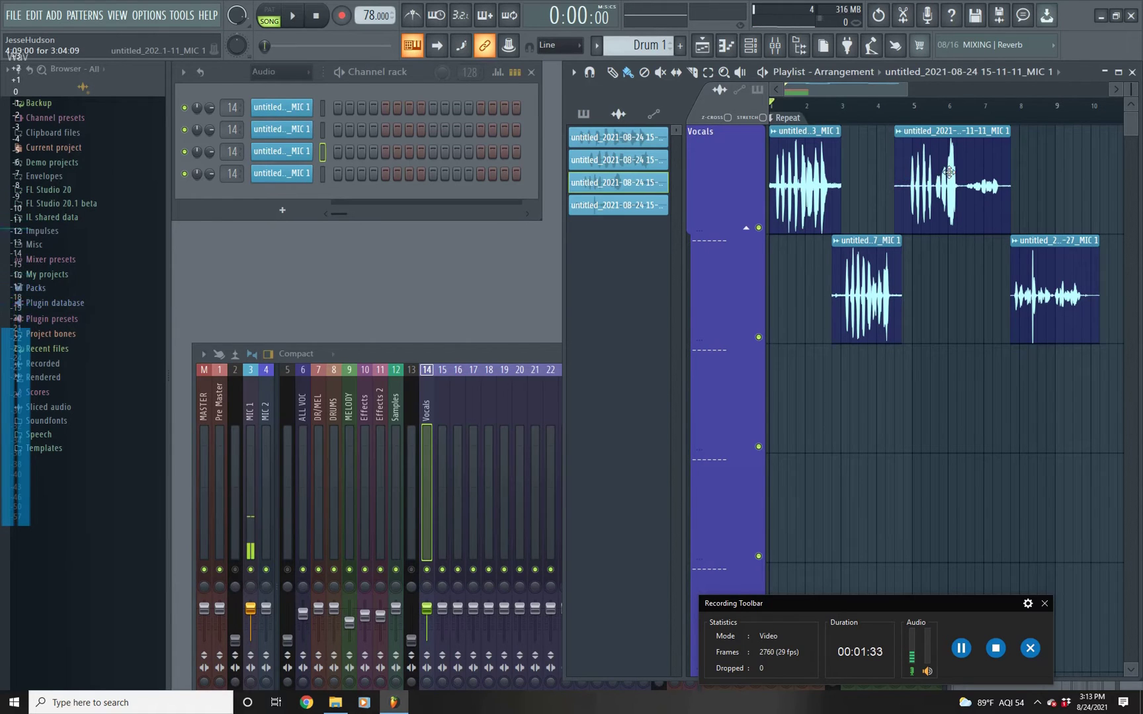
In Edison, normalize the top-right clip's audio, then normalize its quieter latter phrase
right_click(905, 135)
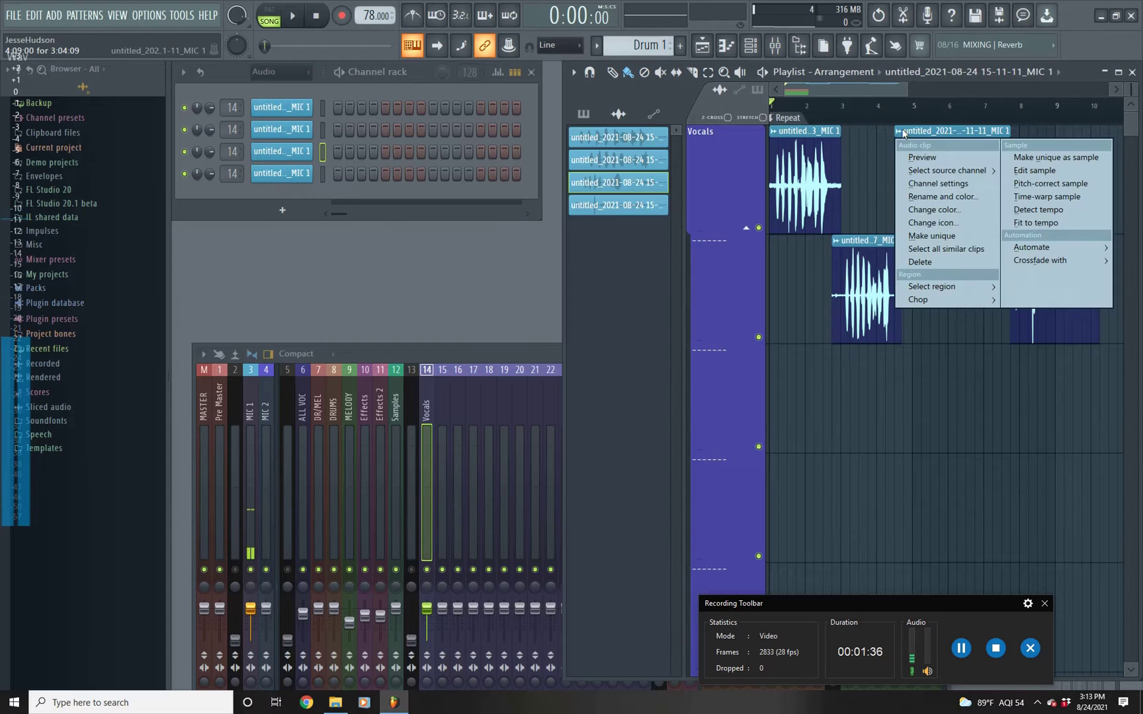
click(1033, 171)
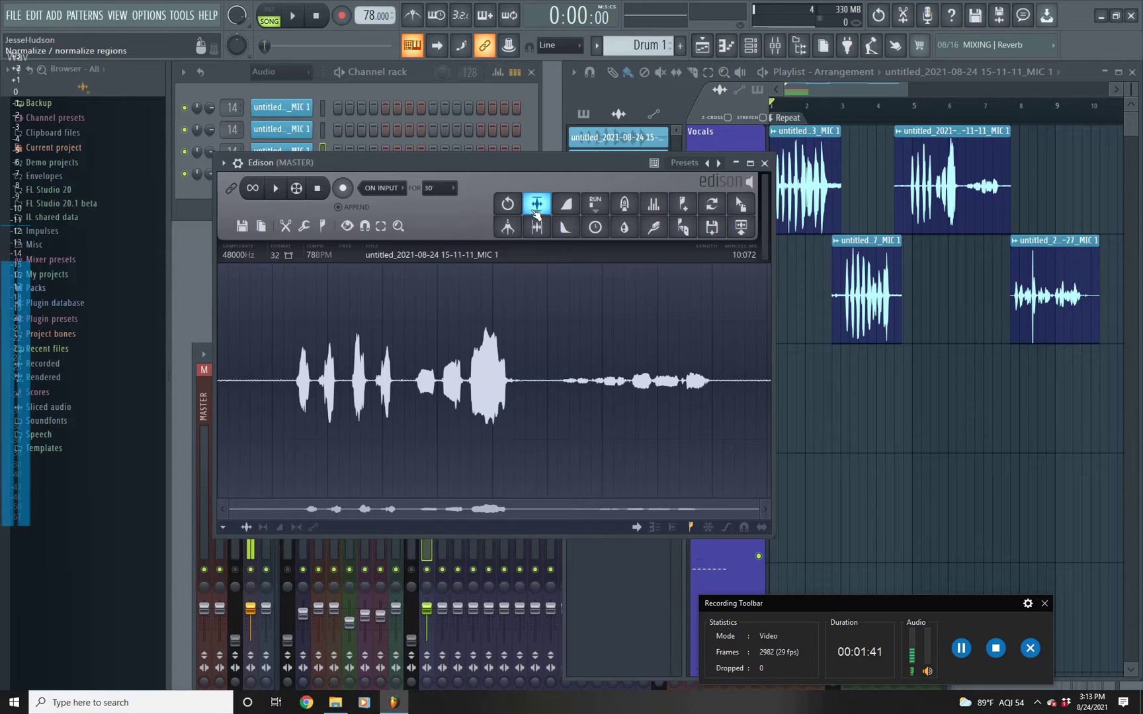
click(537, 204)
drag(544, 359, 664, 368)
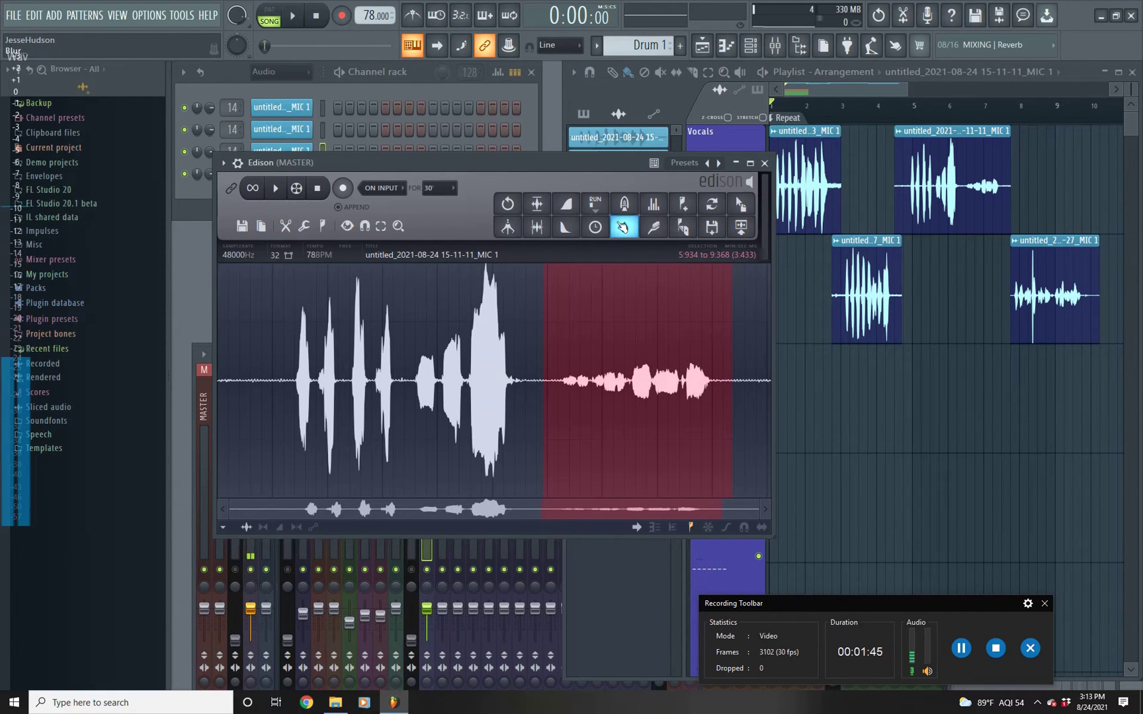
click(536, 204)
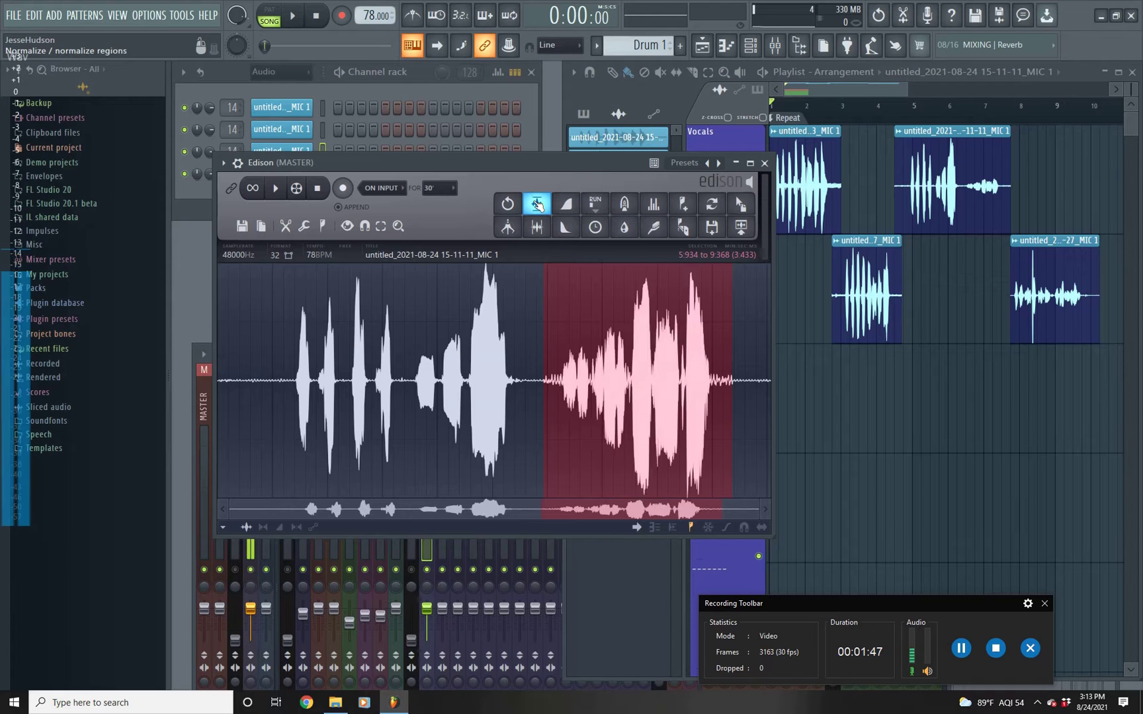
click(679, 374)
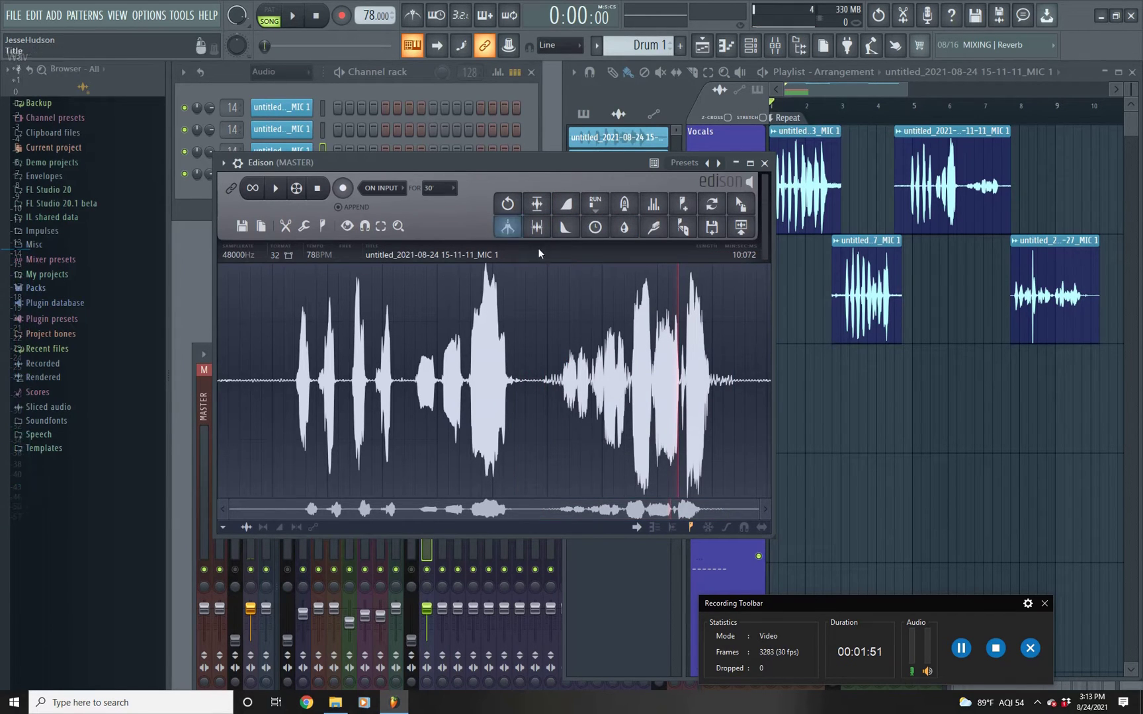
Replace the bar-5 playlist clip with the edited audio and close Edison
drag(729, 350, 219, 327)
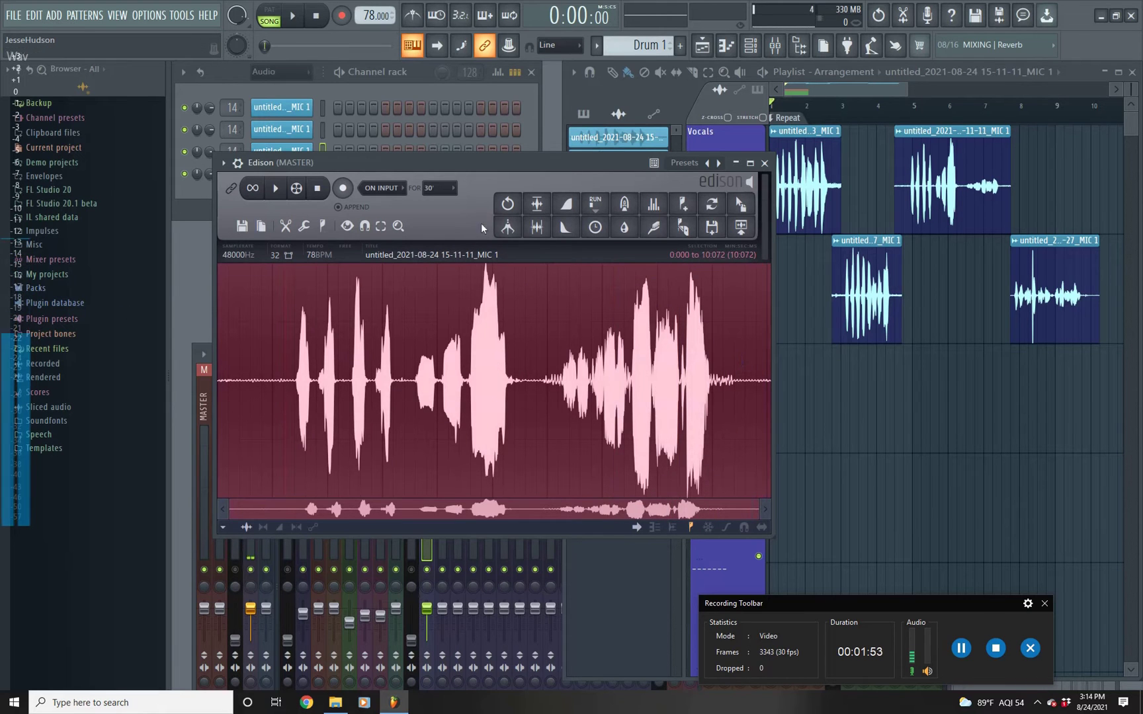
drag(740, 204, 952, 184)
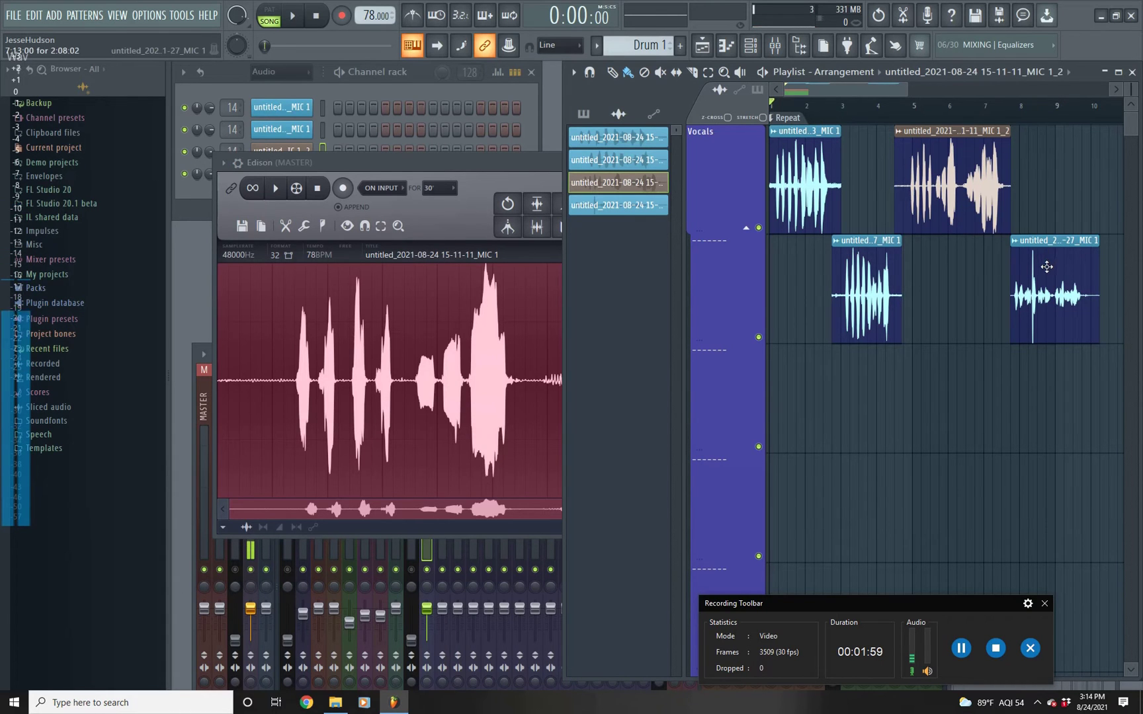
click(548, 160)
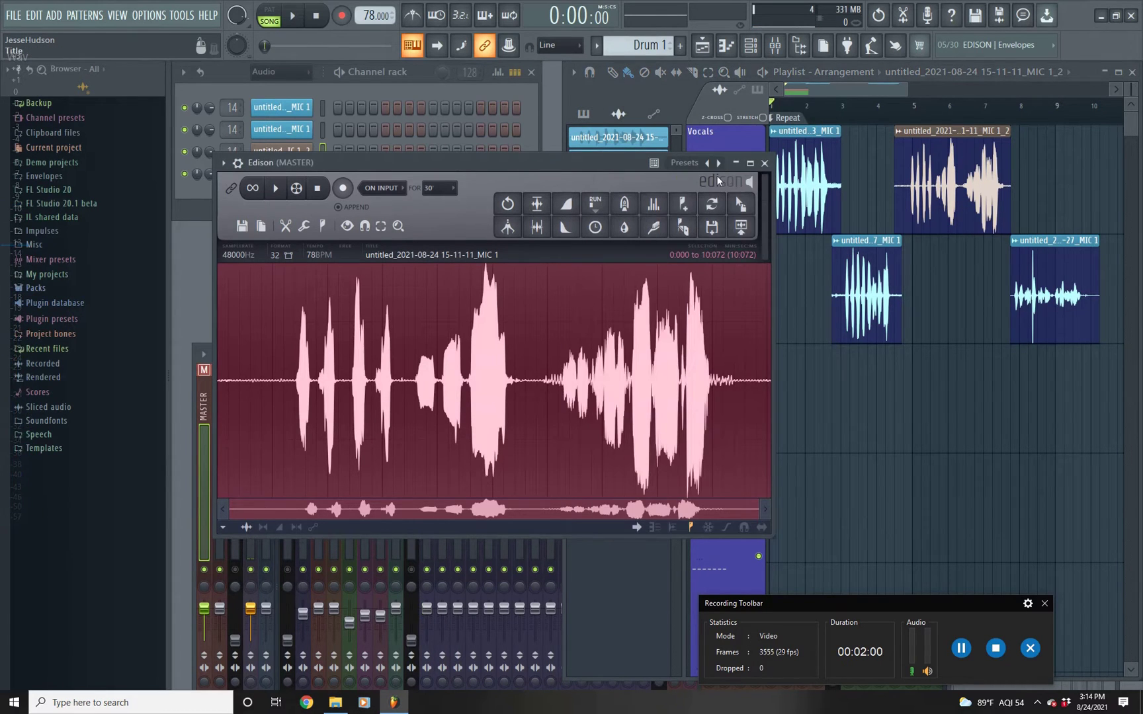
click(758, 166)
click(1023, 130)
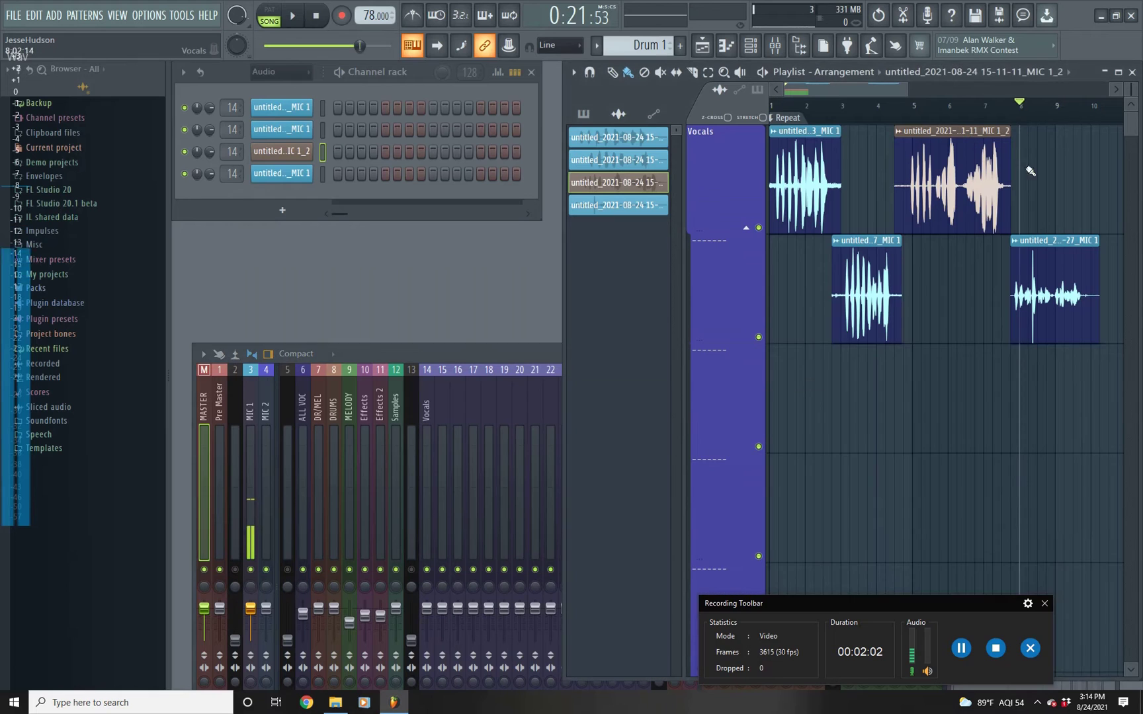
click(1015, 242)
click(1071, 280)
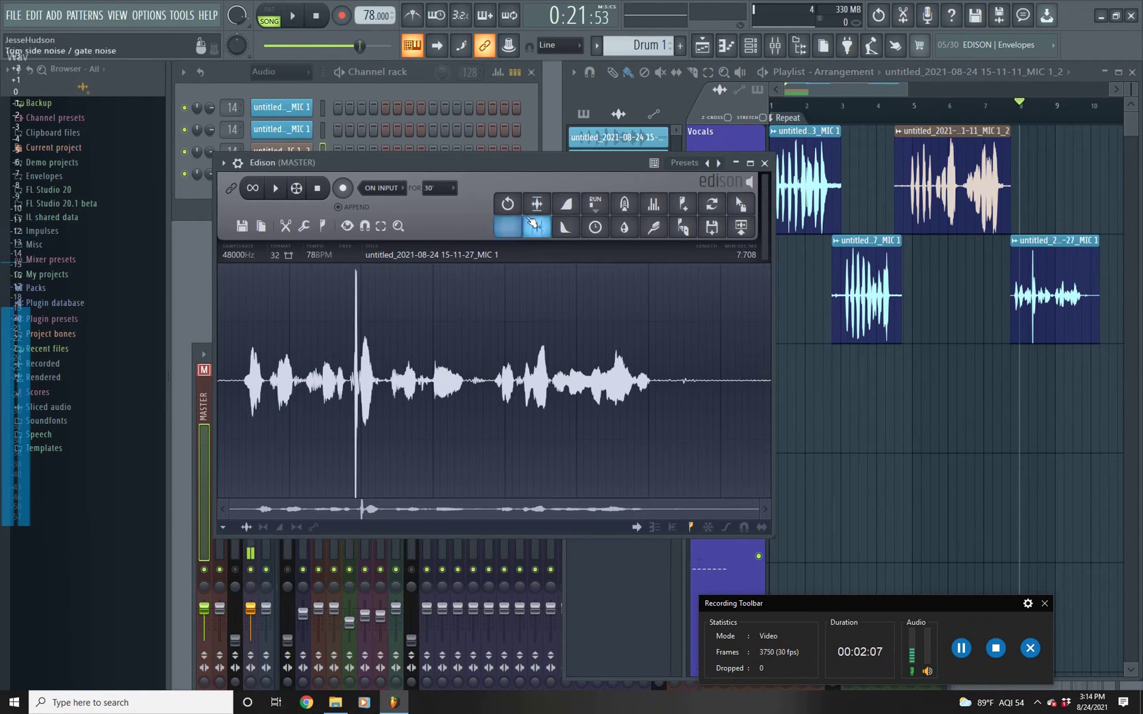
scroll(353, 388, up, 2)
scroll(353, 389, down, 2)
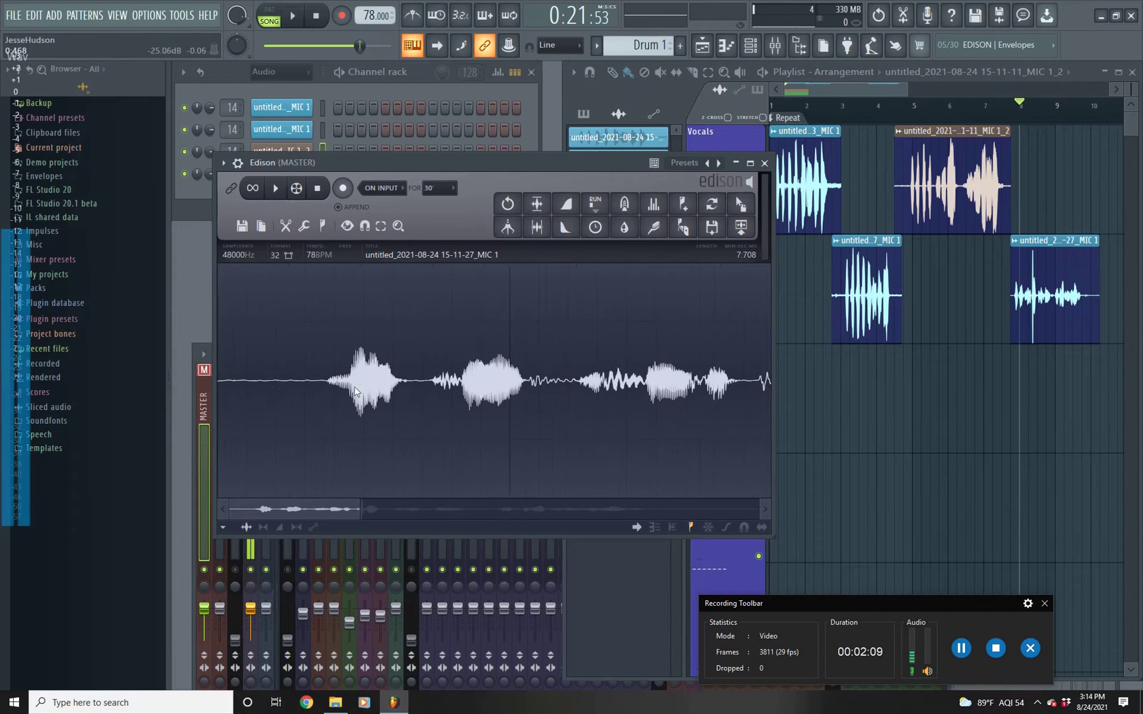
scroll(430, 391, up, 2)
scroll(502, 395, down, 1)
scroll(537, 395, down, 2)
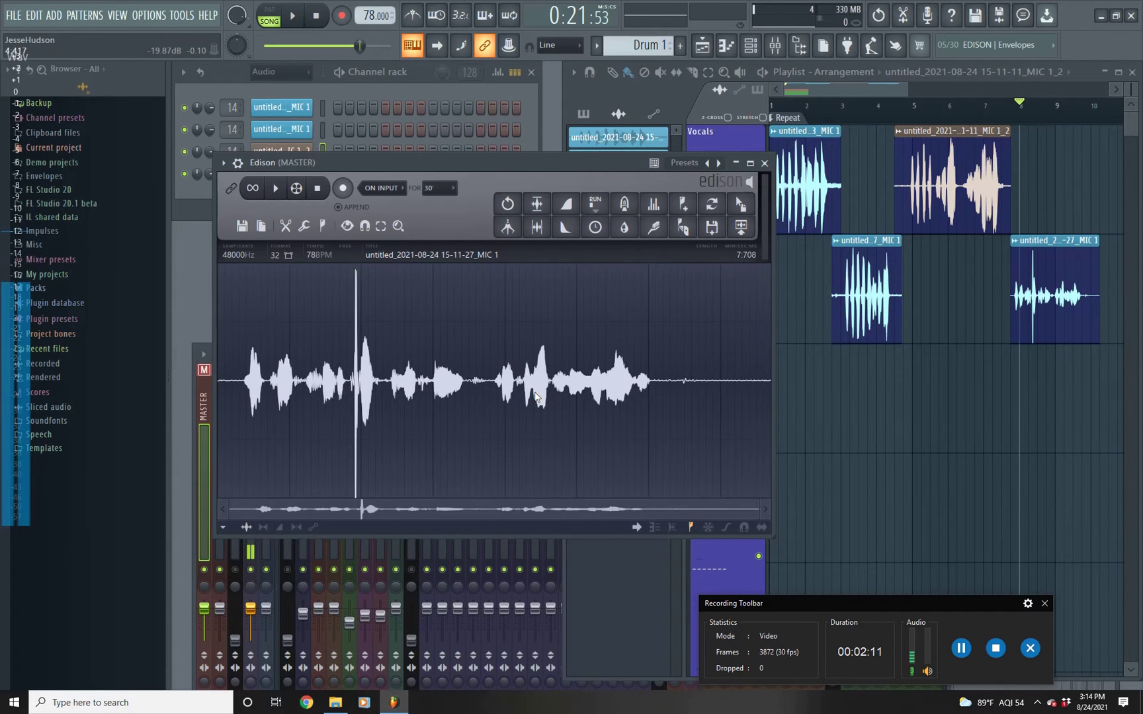
click(765, 163)
Check the bottom-right clip's level settings and compare clip levels by playing from bar 6
double_click(1042, 259)
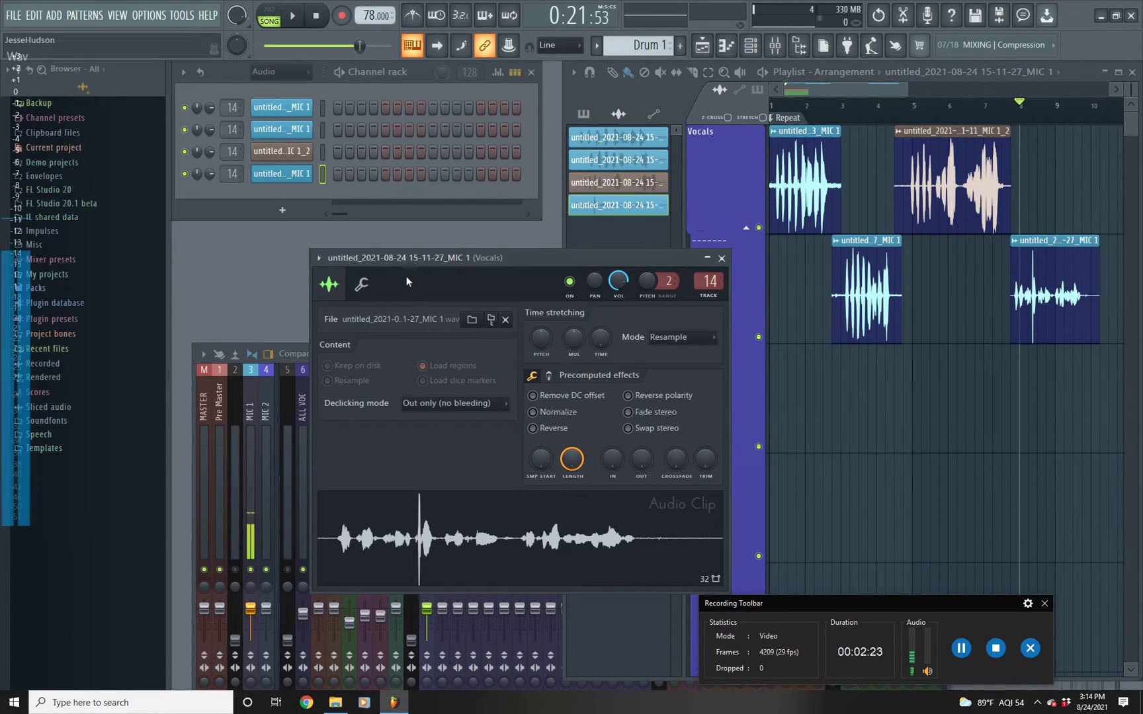
click(364, 286)
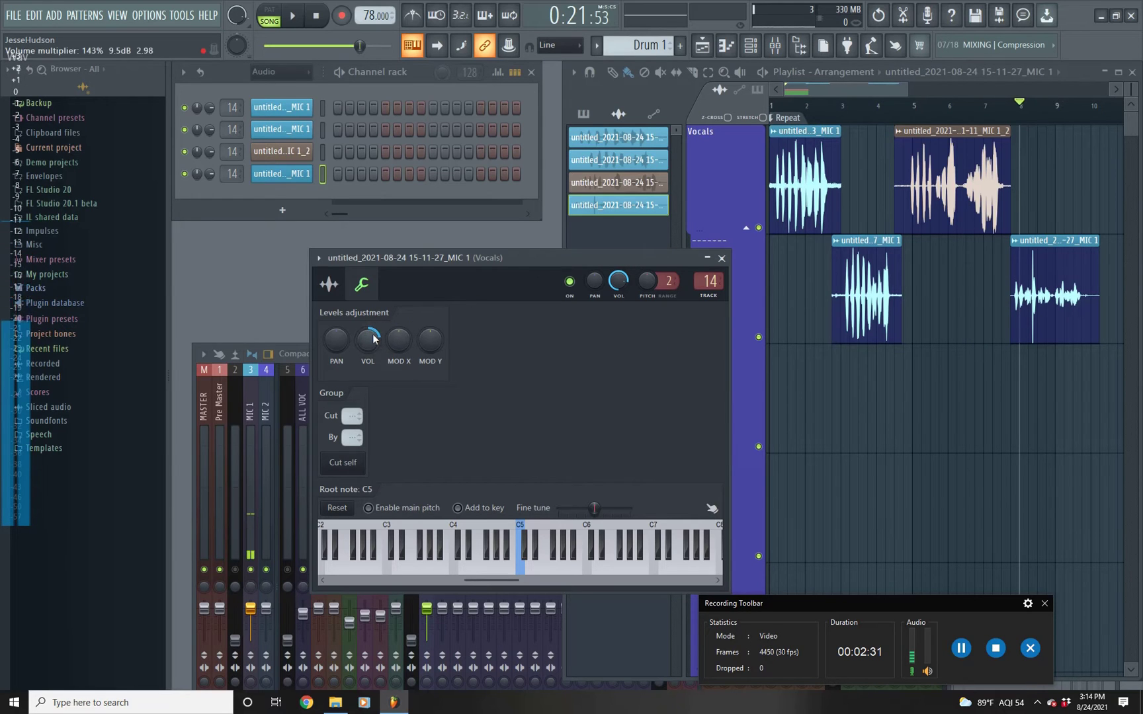
click(946, 121)
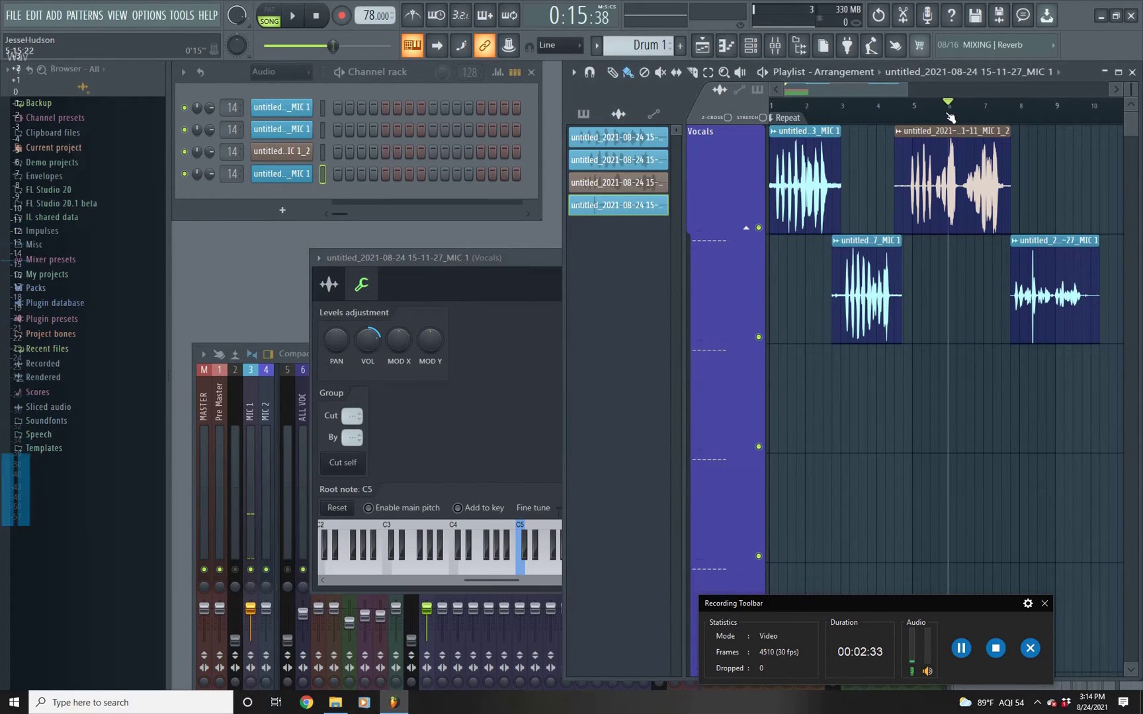
click(728, 262)
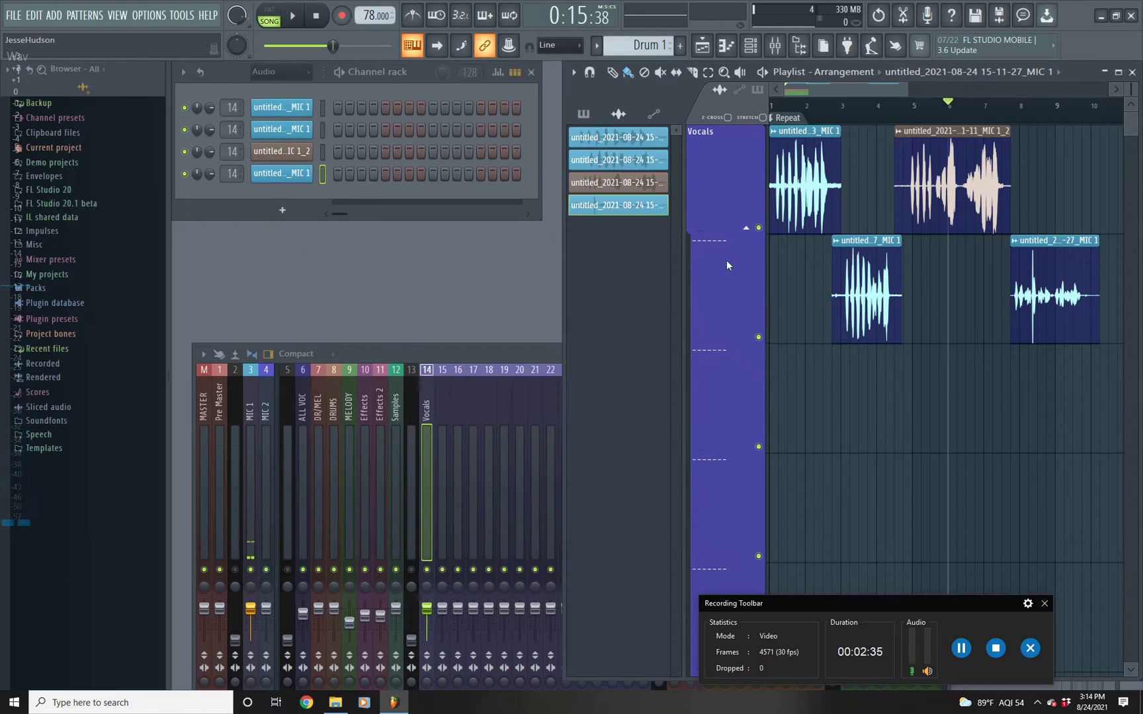
click(293, 16)
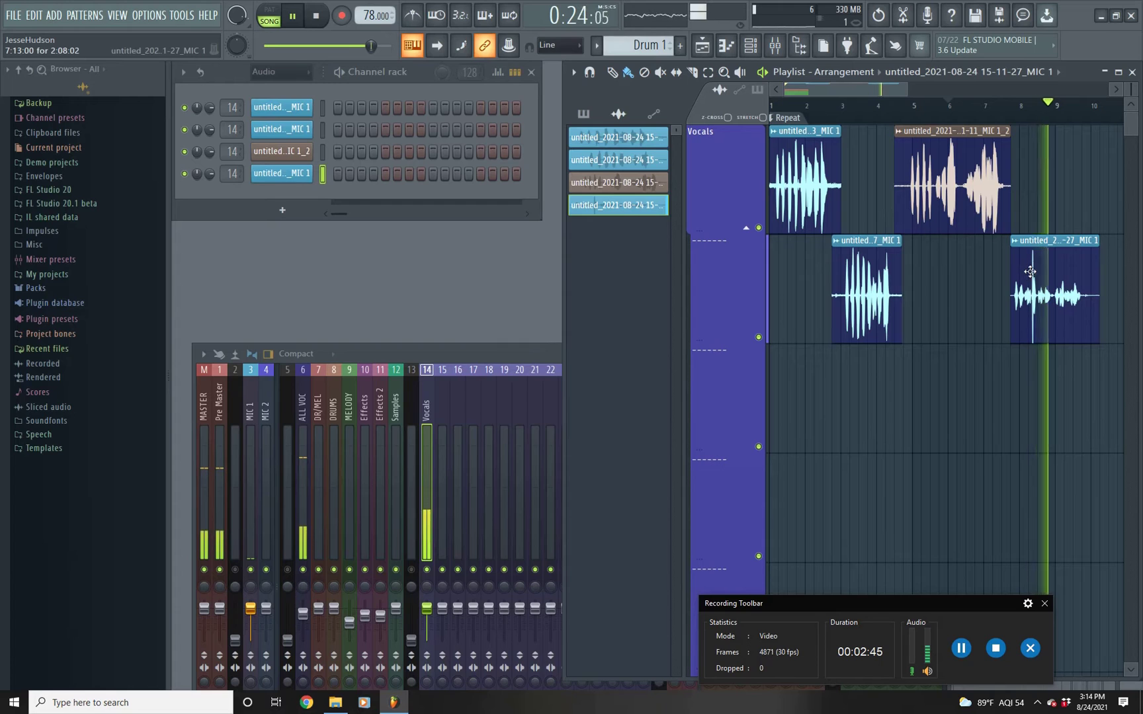
click(803, 109)
click(1012, 114)
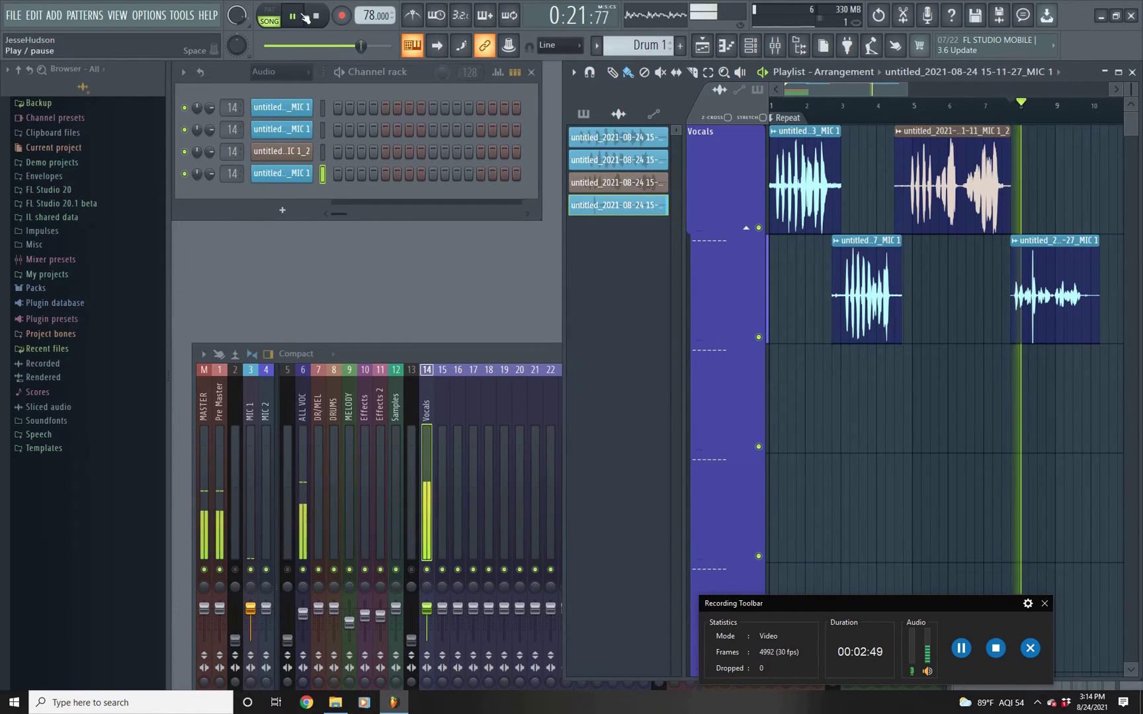
key(space)
Recheck the bottom-right clip's levels, close its settings, and replay the vocals before stopping
double_click(1016, 311)
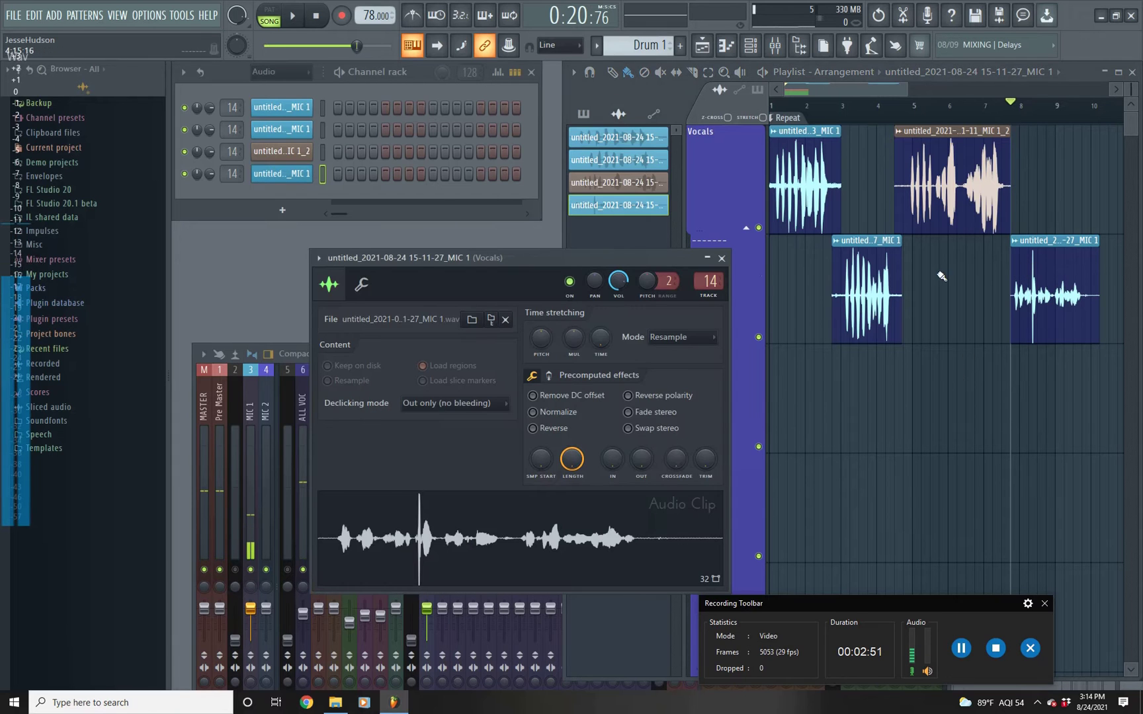
click(361, 285)
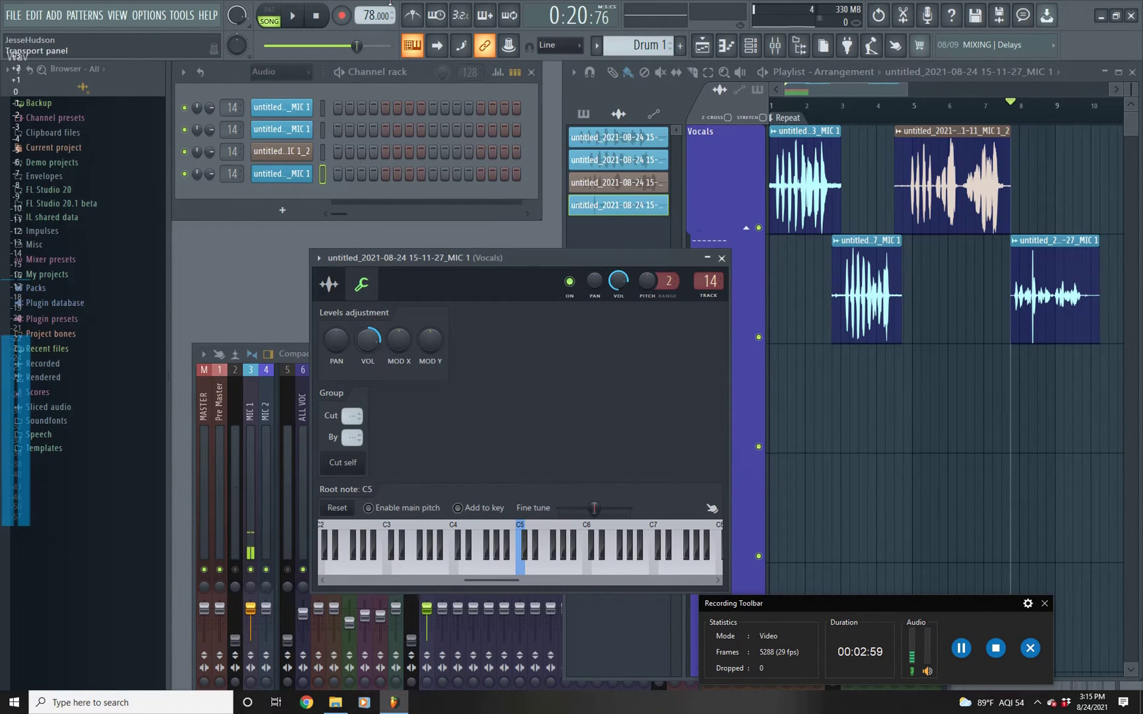
key(space)
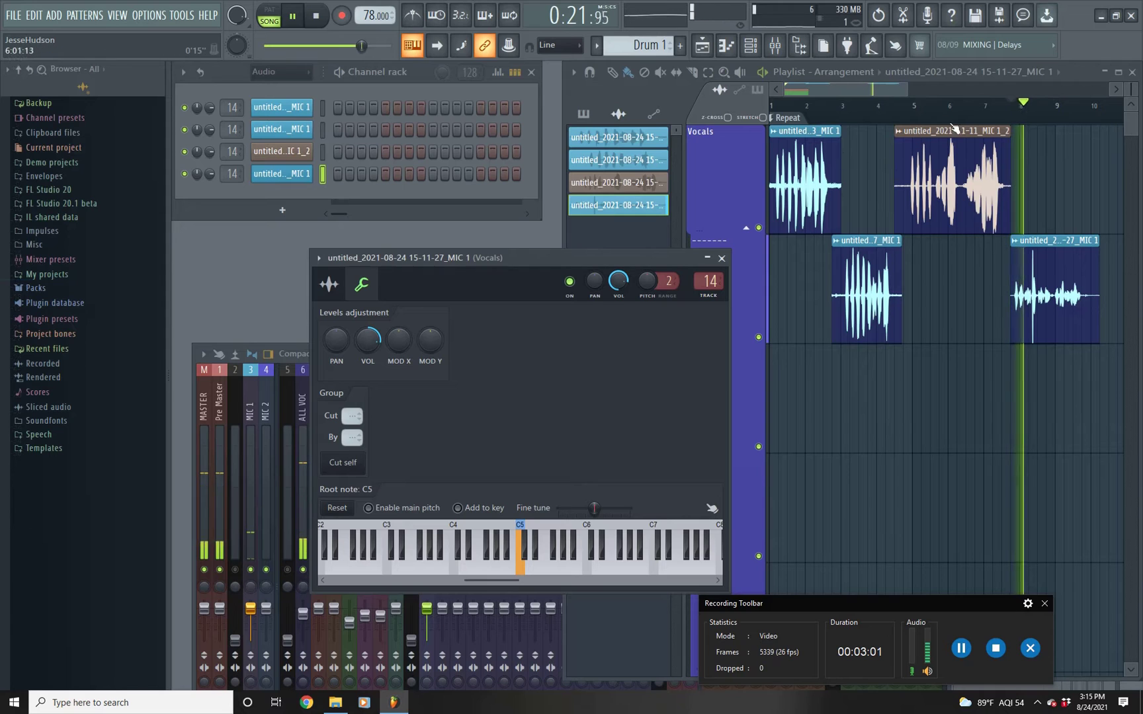
click(724, 258)
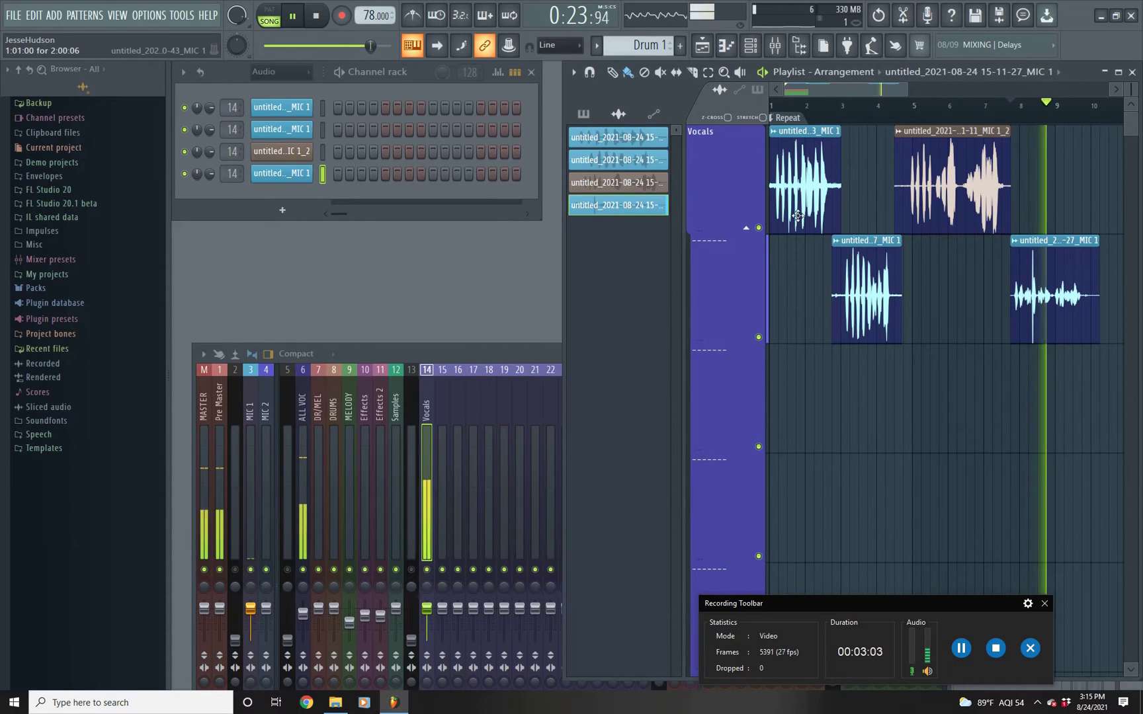
click(926, 108)
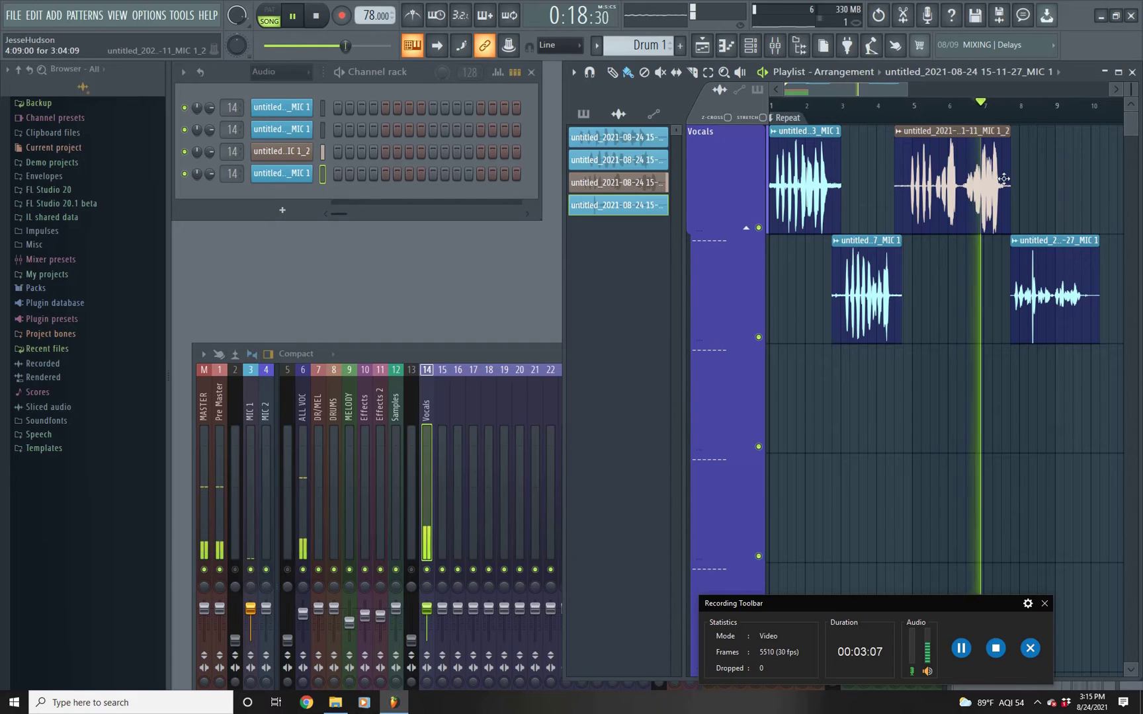
click(783, 106)
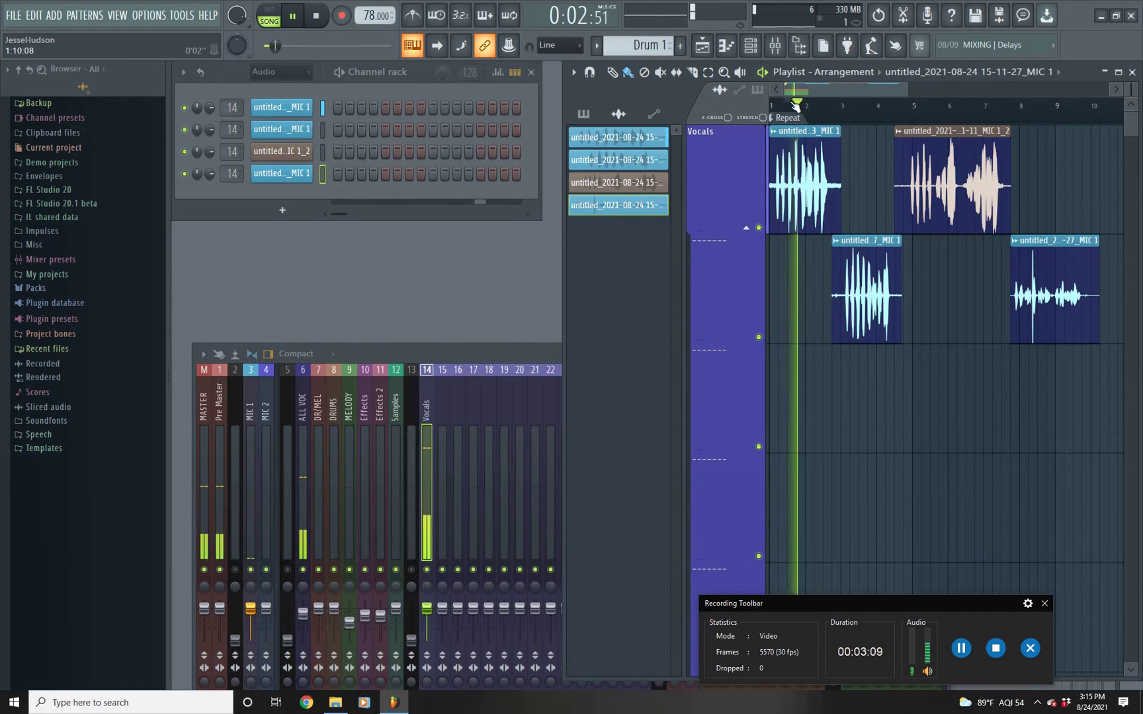
click(317, 16)
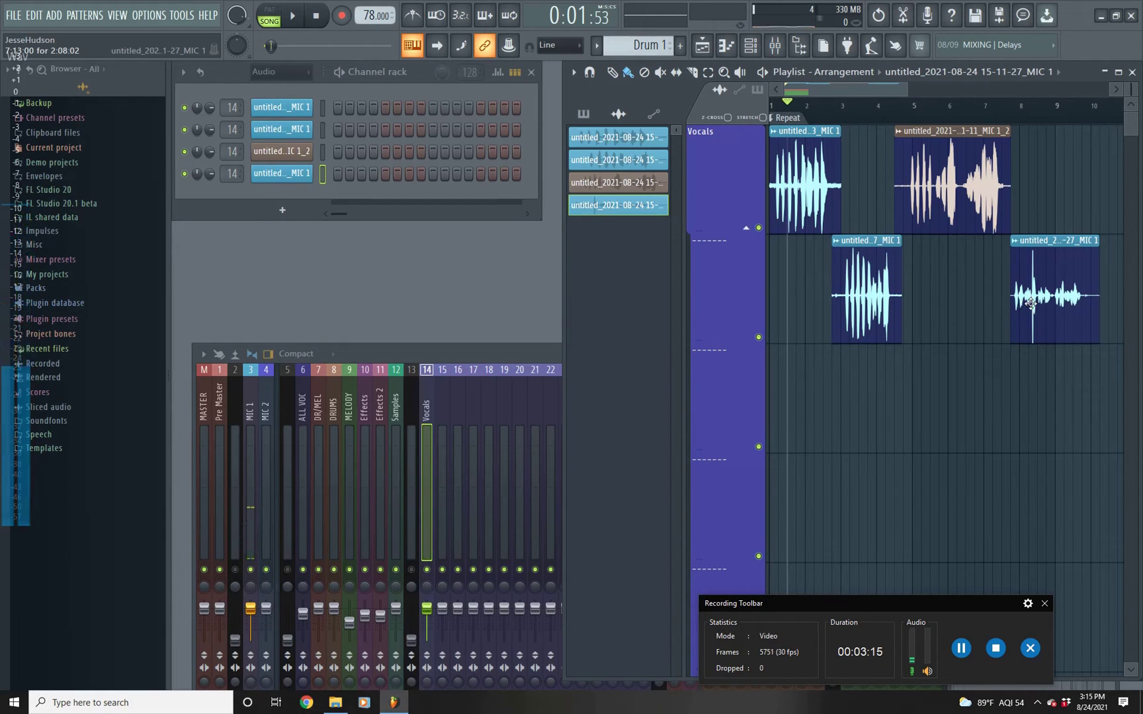
scroll(1032, 118, up, 4)
scroll(1033, 118, down, 4)
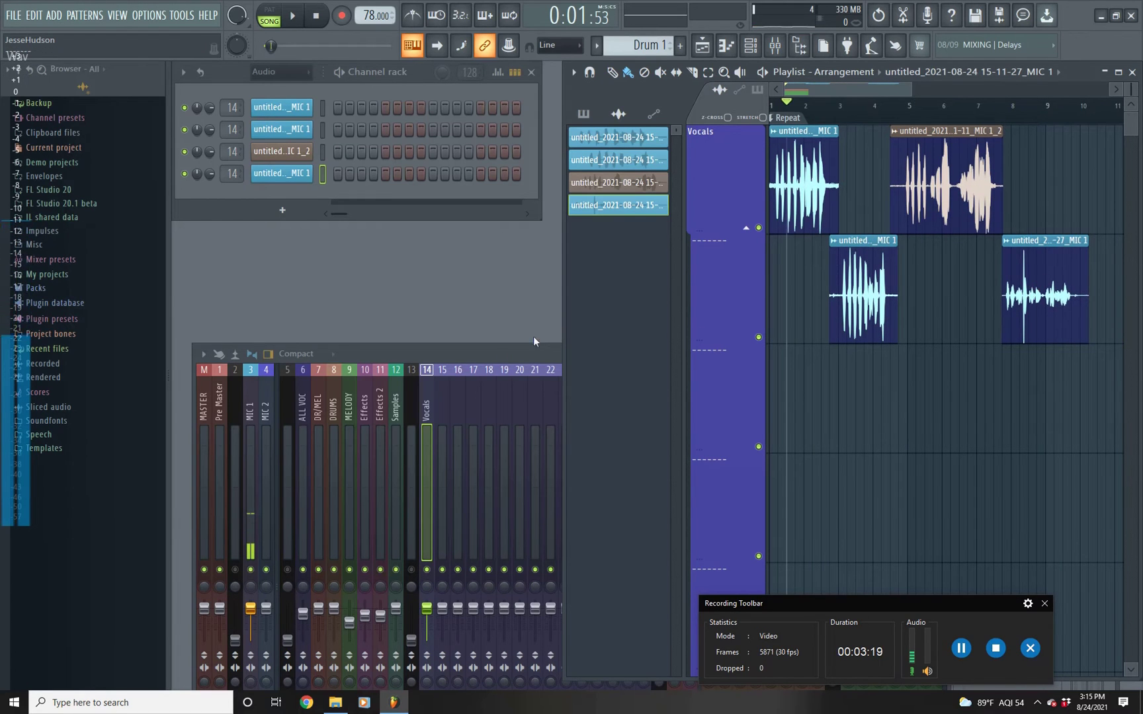
Raise the mixer, check and close the Vocals Fruity parametric EQ 2, and open the Final Fruity Limiter
click(423, 416)
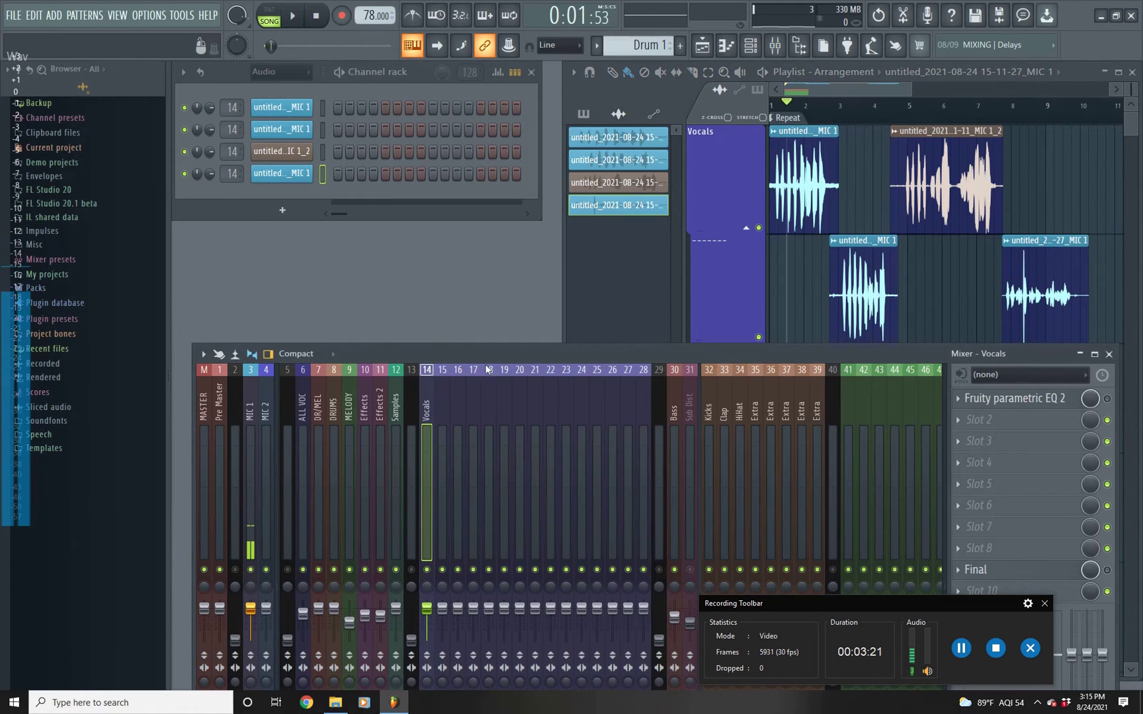
drag(485, 354, 465, 256)
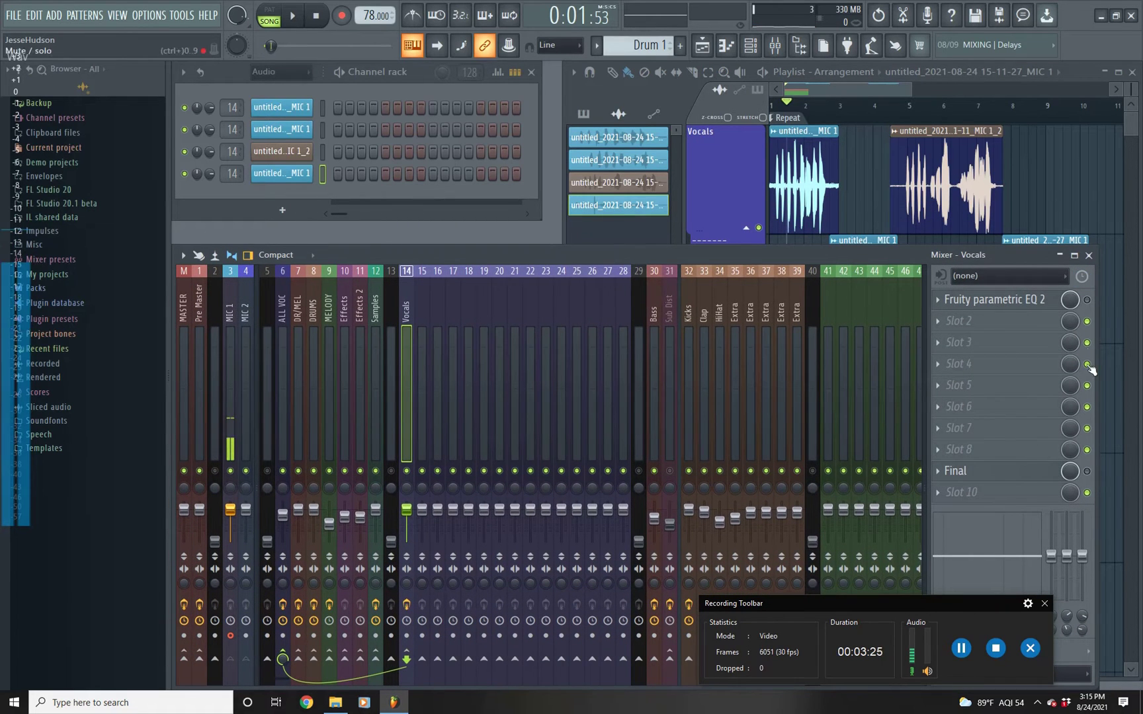
click(1050, 299)
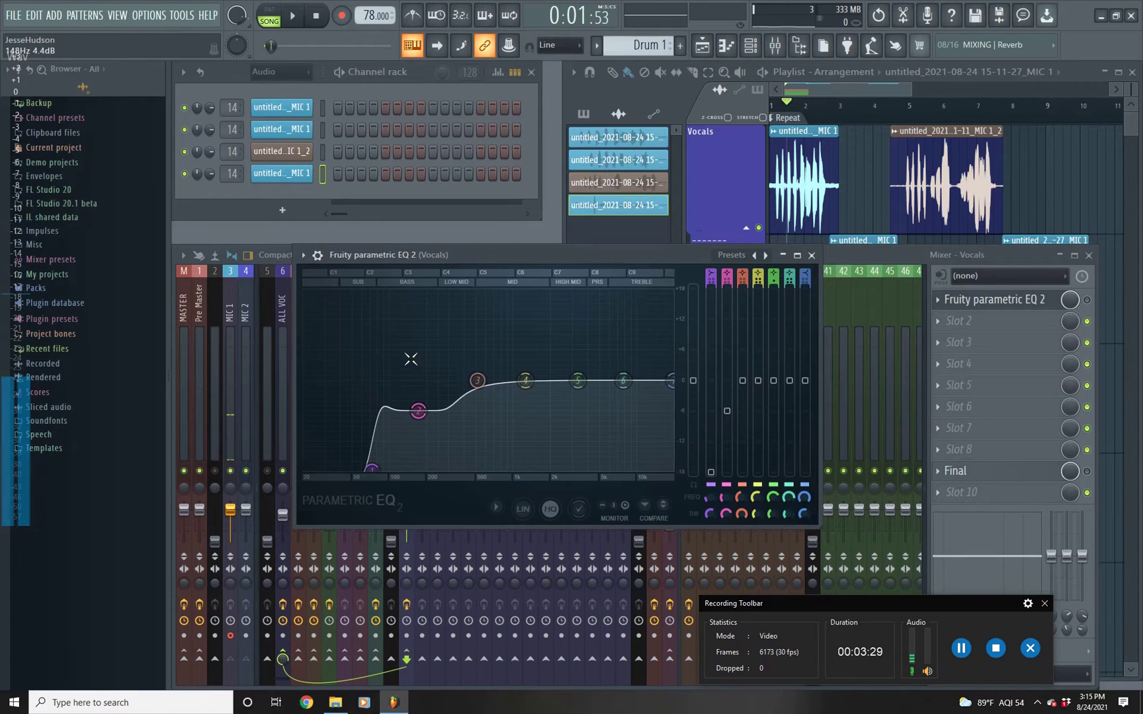
click(812, 256)
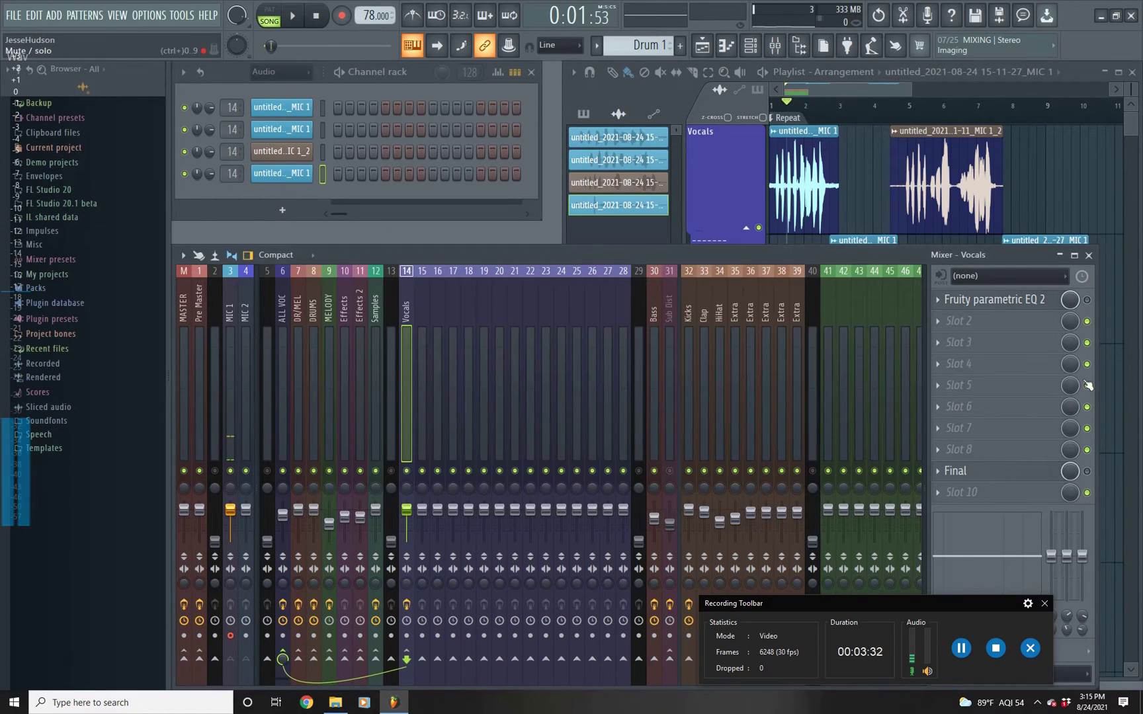
click(1057, 471)
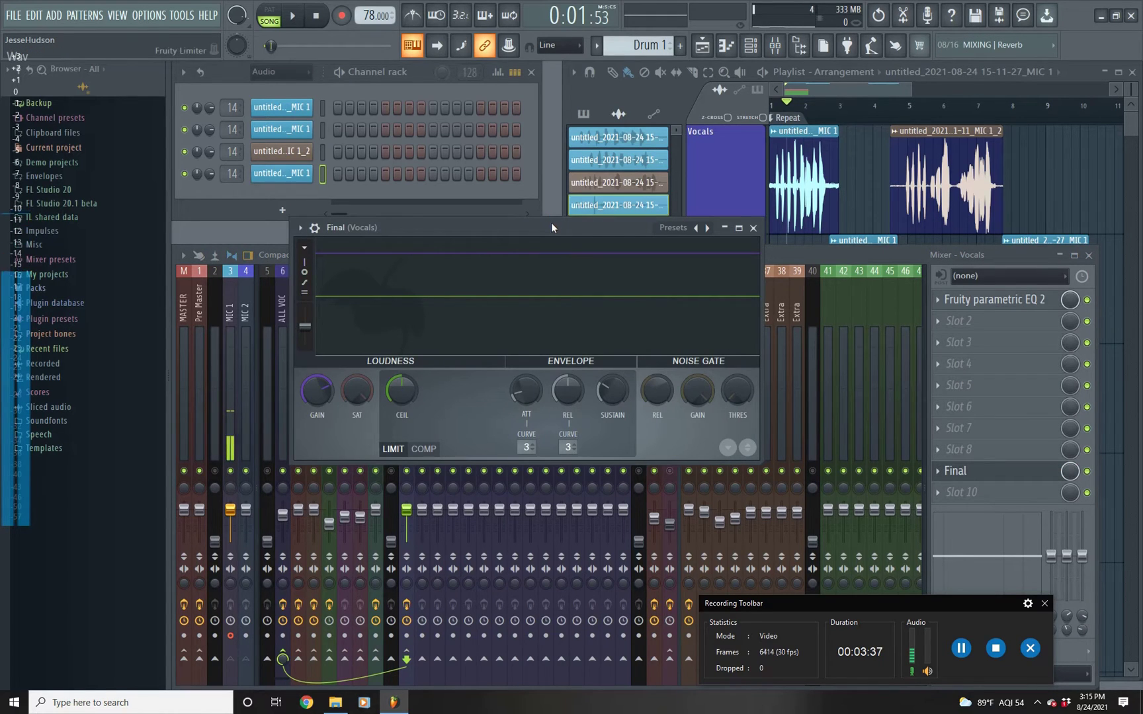
Play the vocals from the start through the Final limiter, watching its graph, then stop
drag(551, 223, 553, 295)
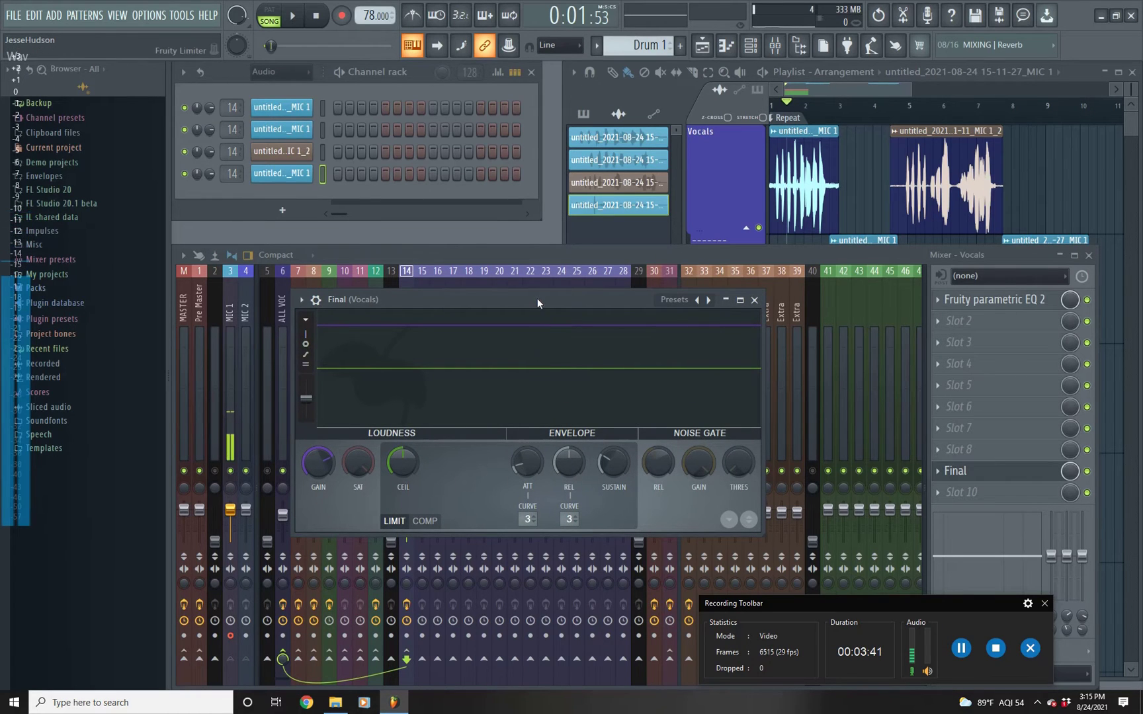
click(317, 16)
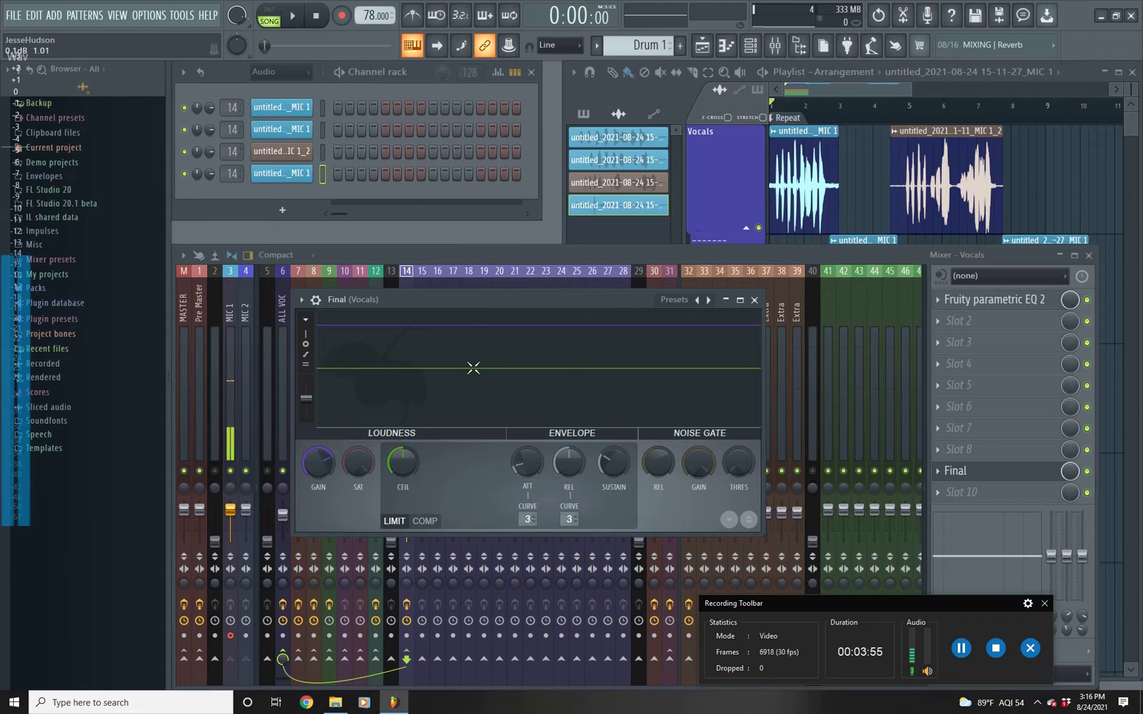
click(293, 18)
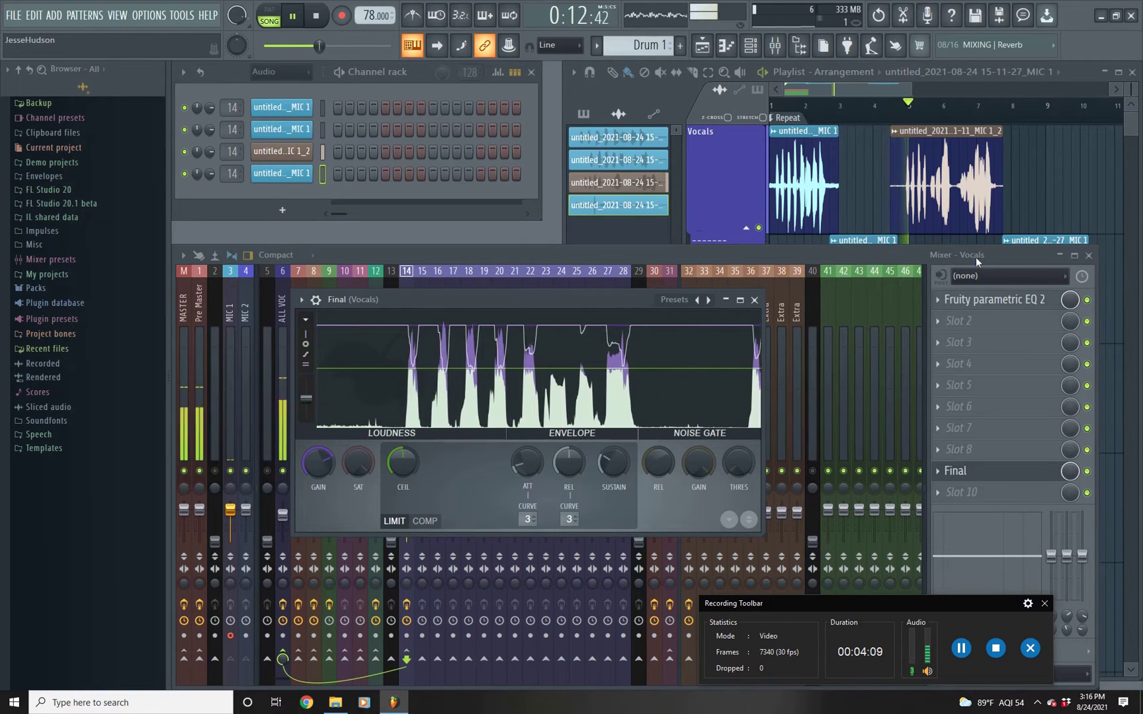
drag(994, 256, 1016, 265)
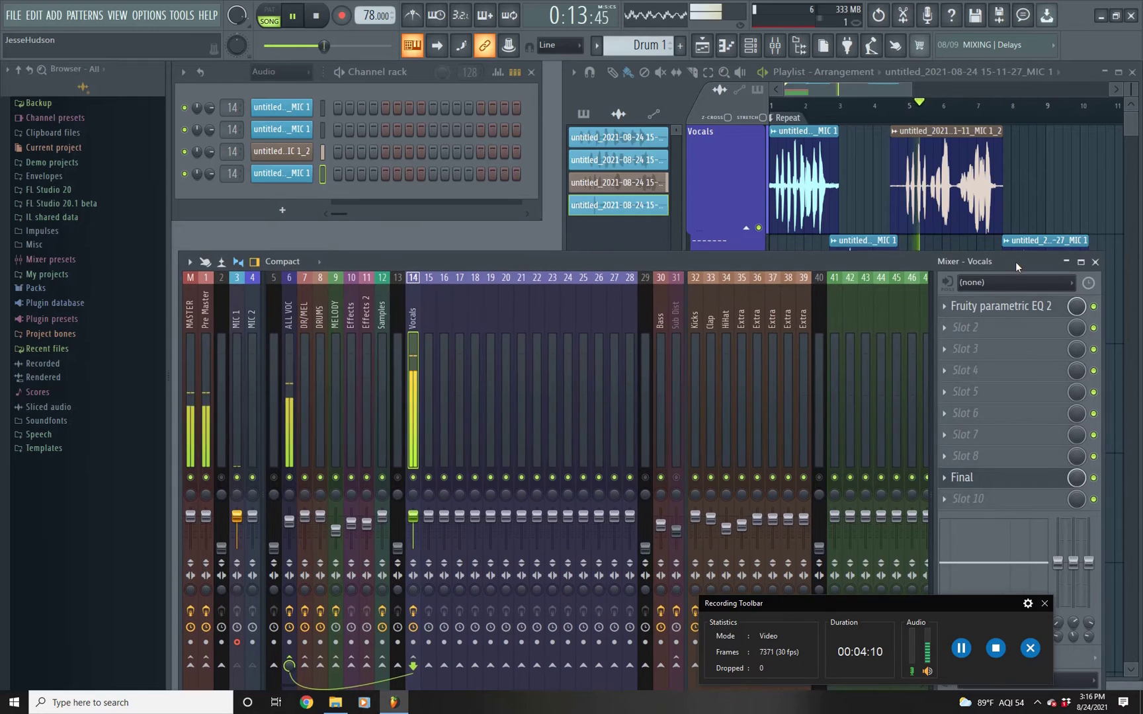
click(1012, 477)
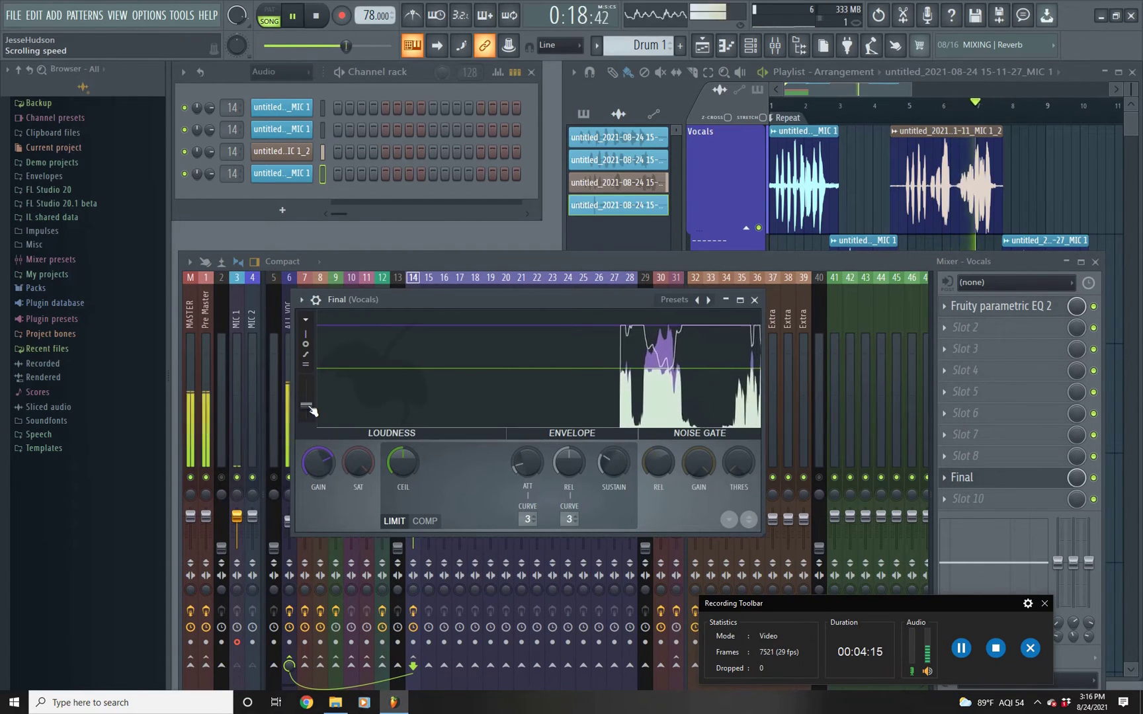
drag(581, 300, 477, 160)
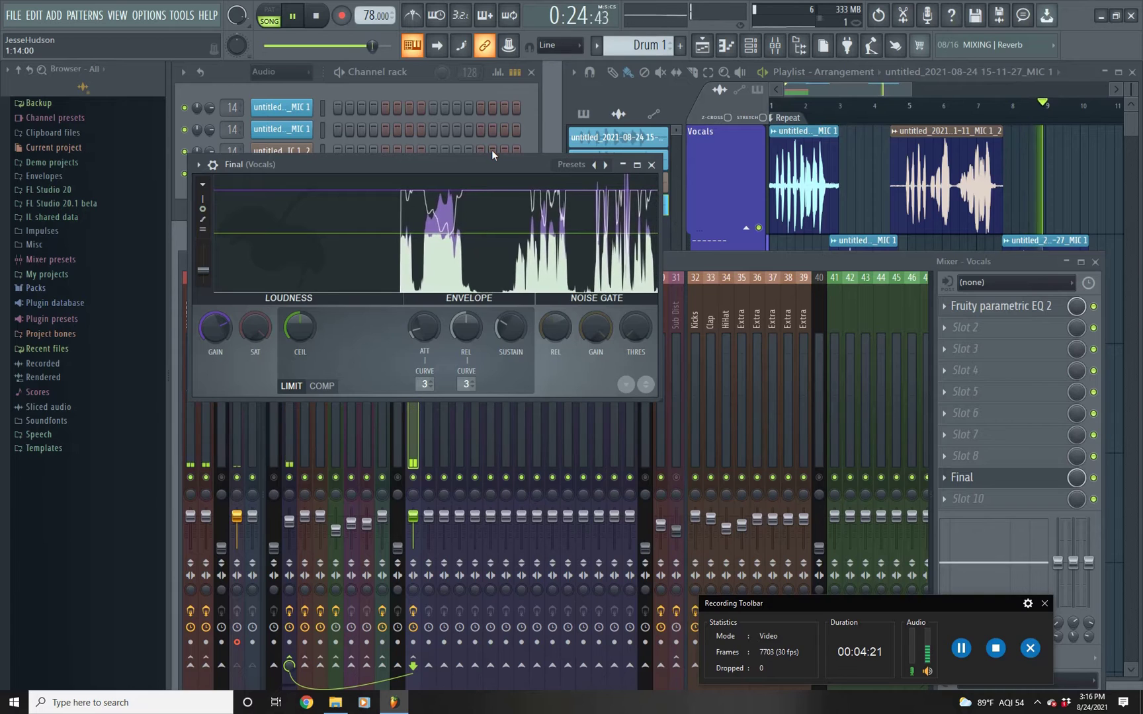
click(323, 26)
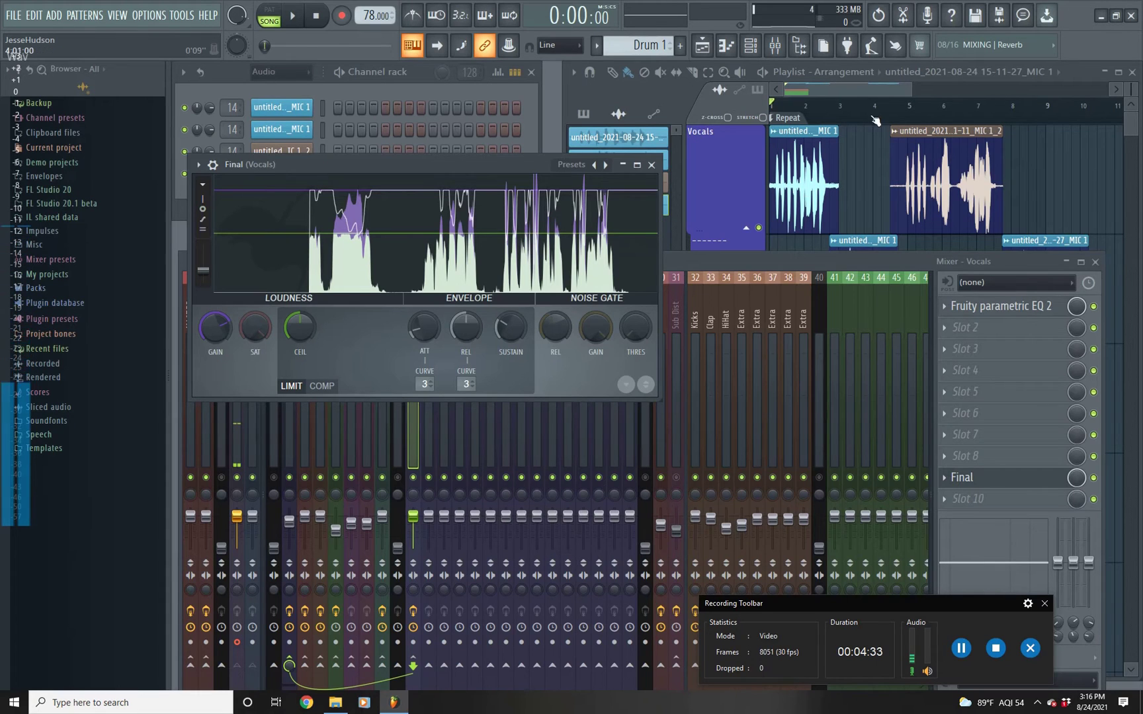
click(671, 248)
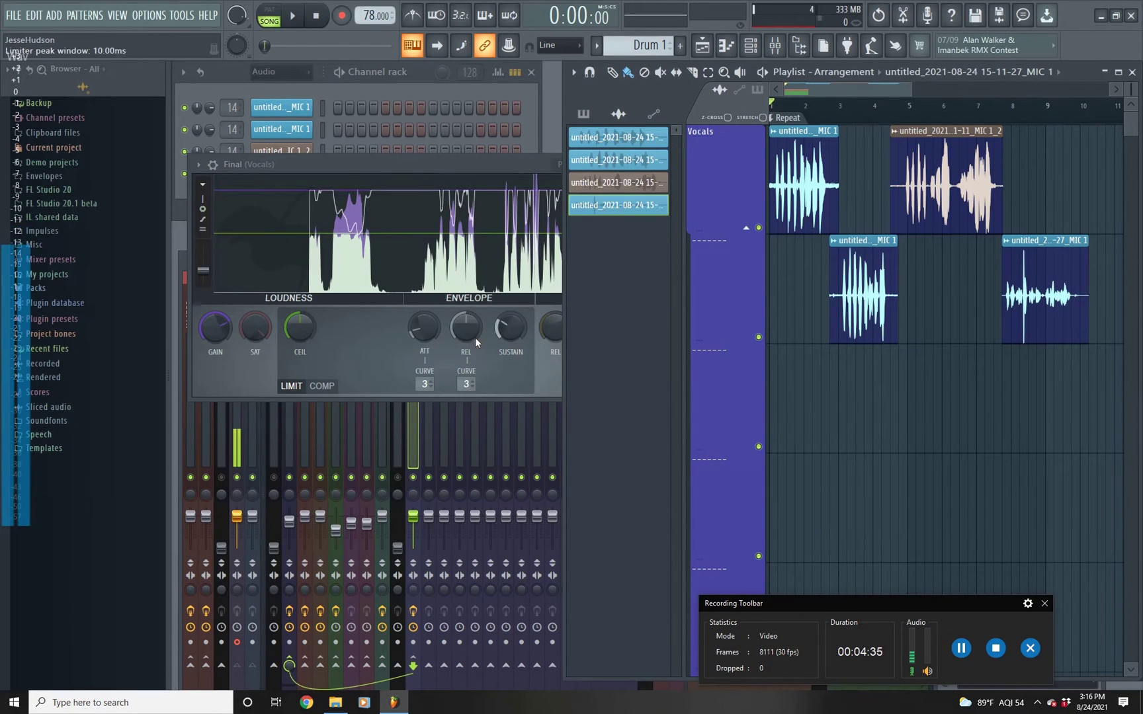
click(526, 157)
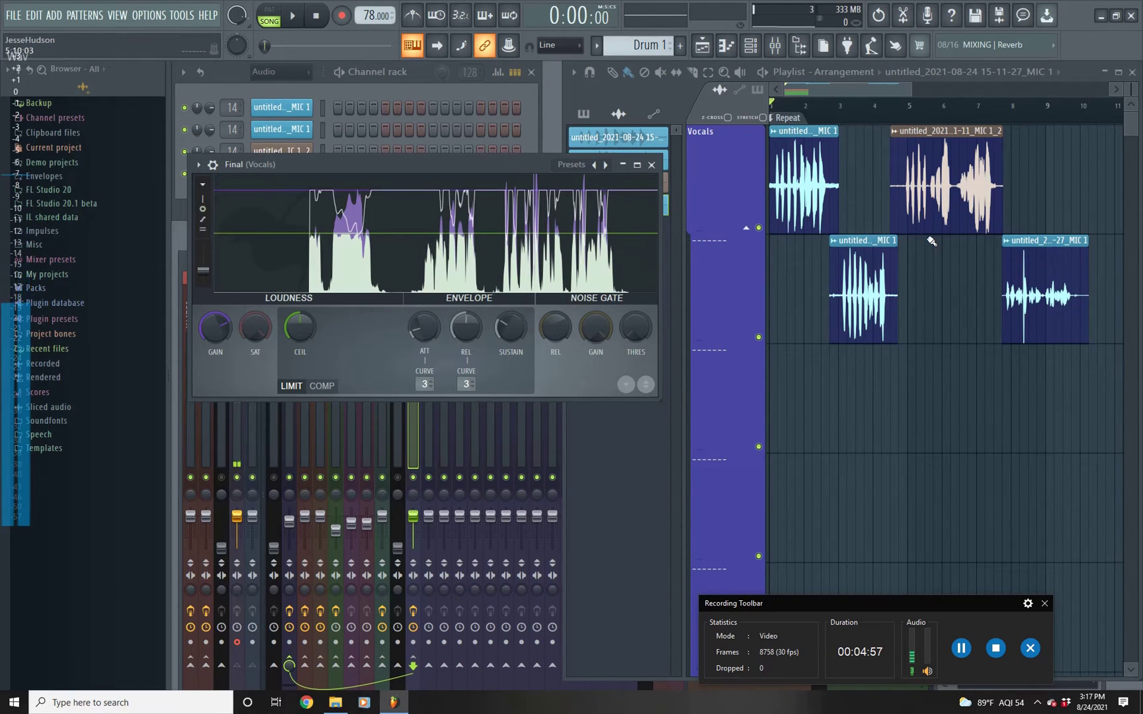
Close the Final limiter and open the last vocal clip in Edison
click(652, 165)
click(1005, 247)
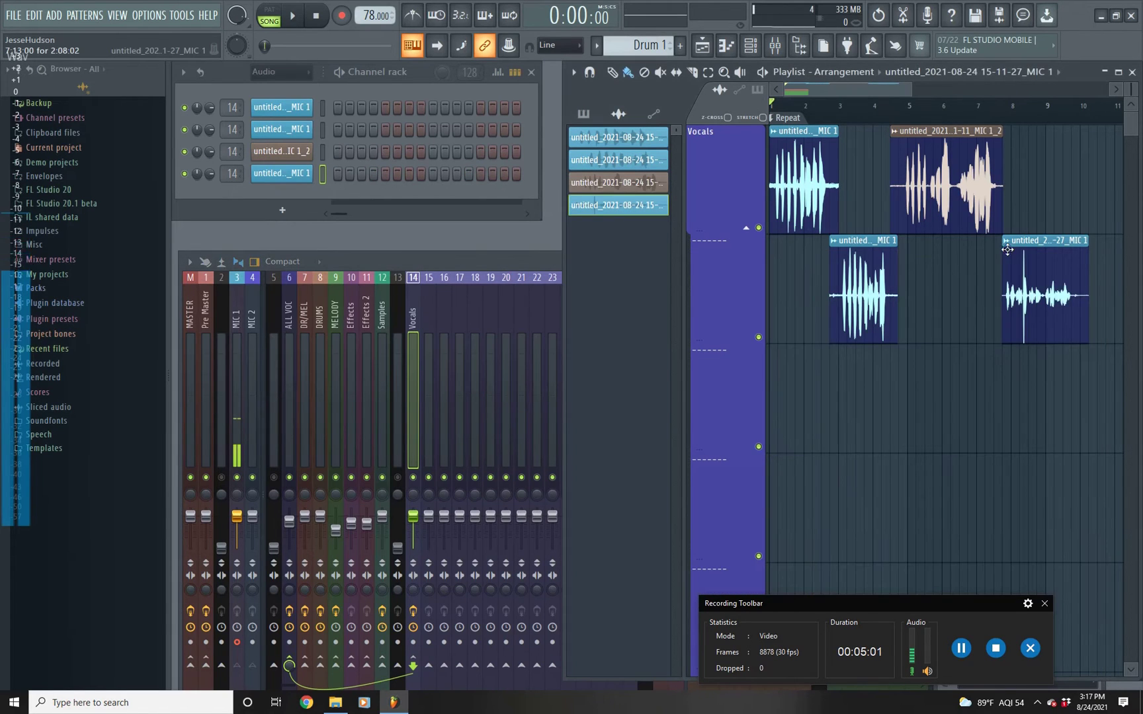
click(1008, 242)
click(1063, 280)
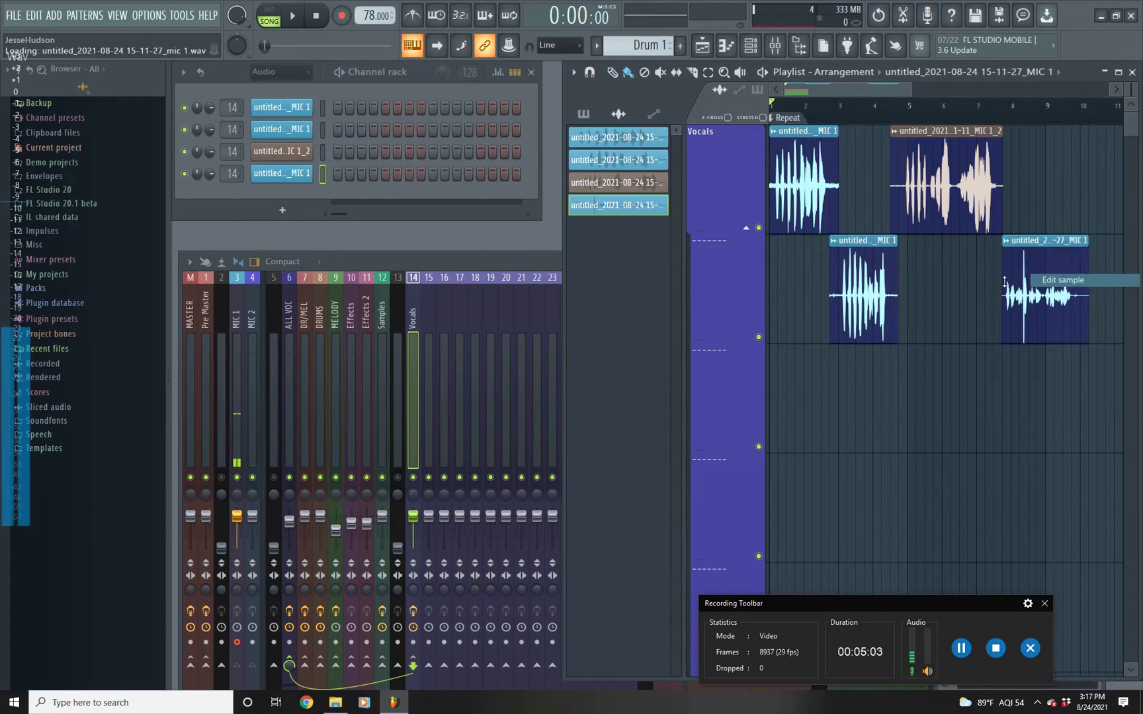
Apply Edison's FX Limiter script to the clip with input gain raised to about 3
right_click(464, 294)
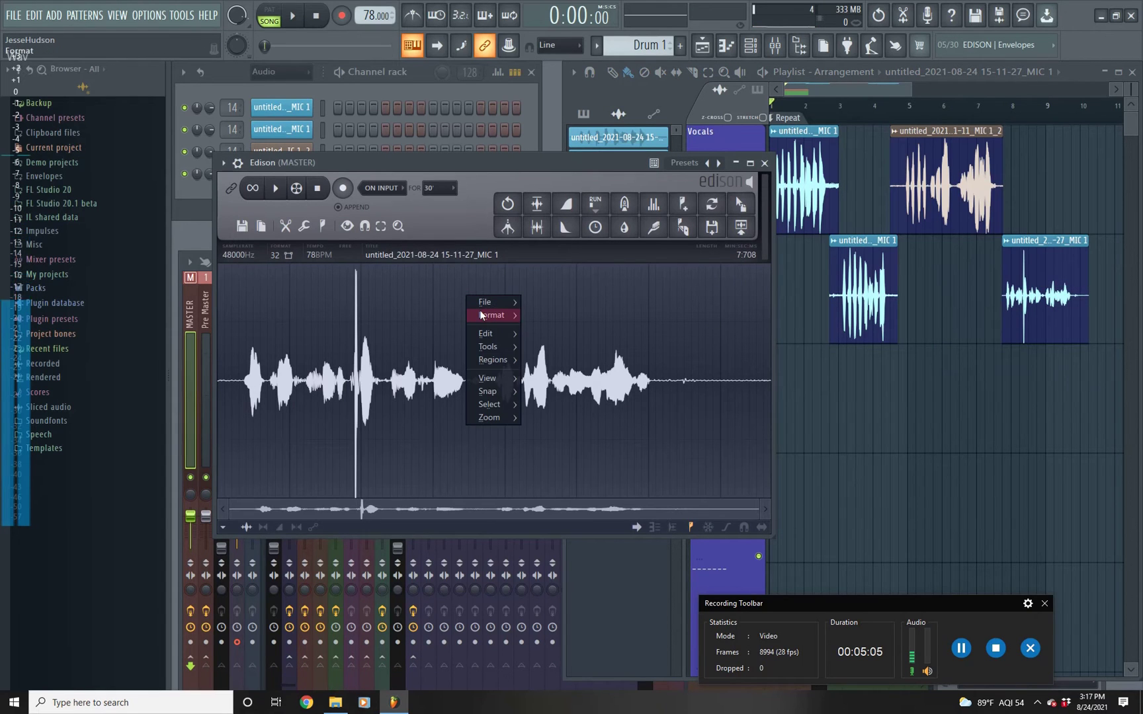
mouse_move(500, 348)
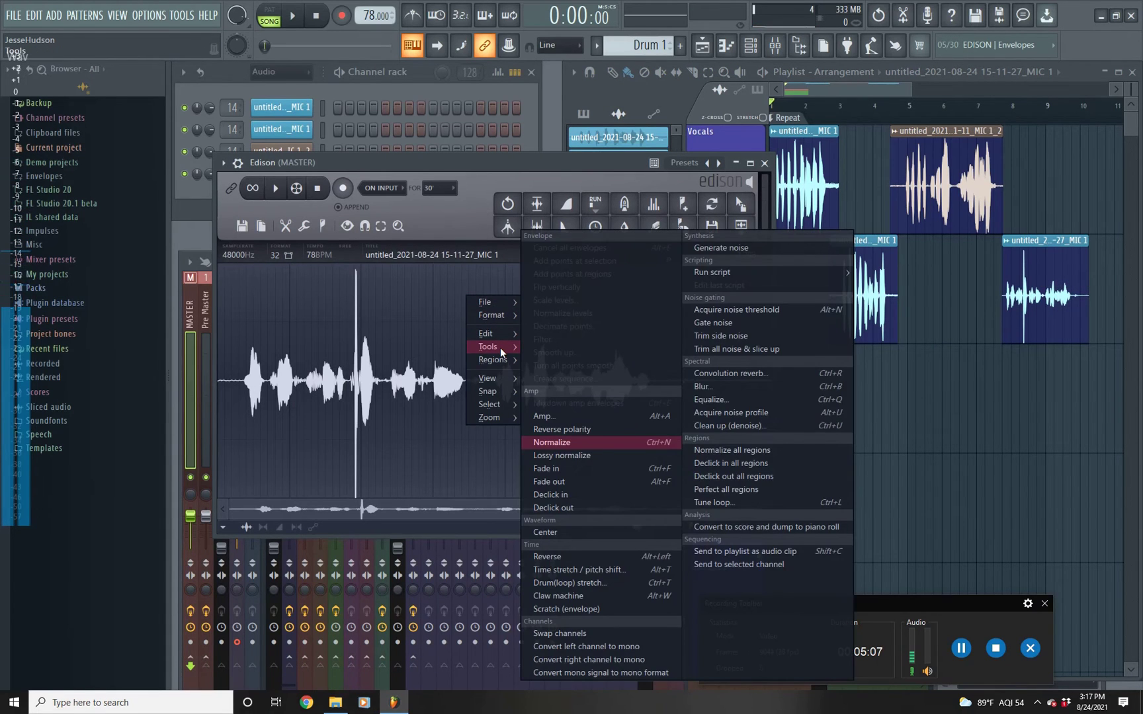
mouse_move(714, 276)
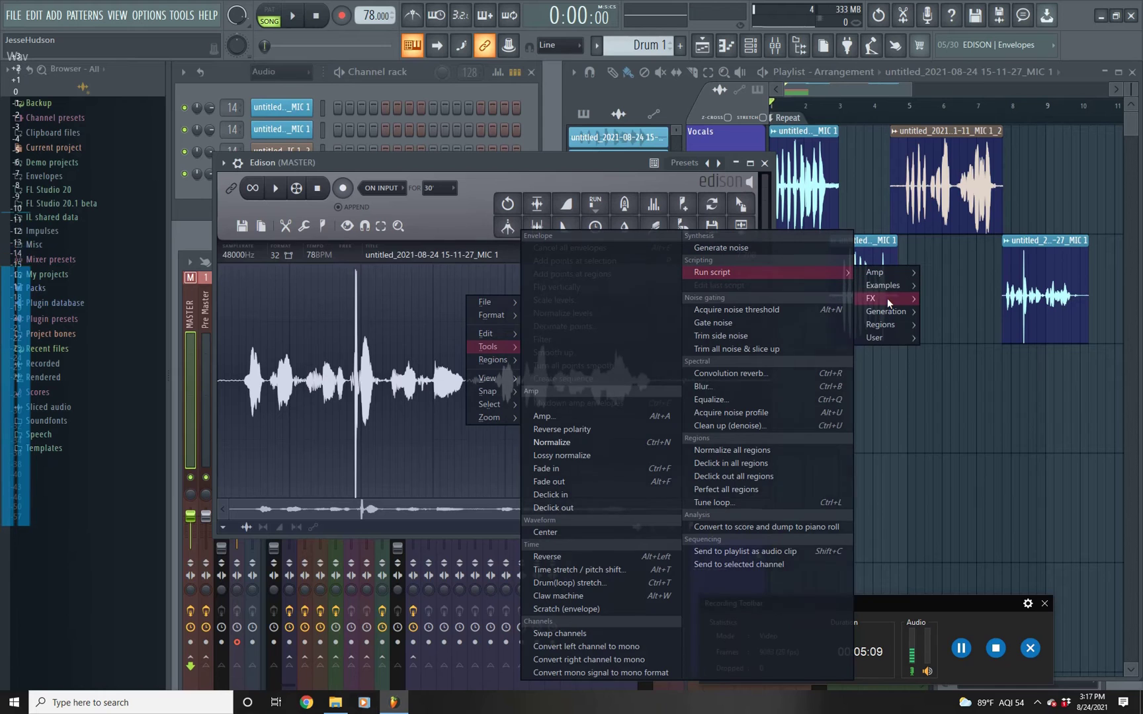
mouse_move(888, 299)
click(955, 323)
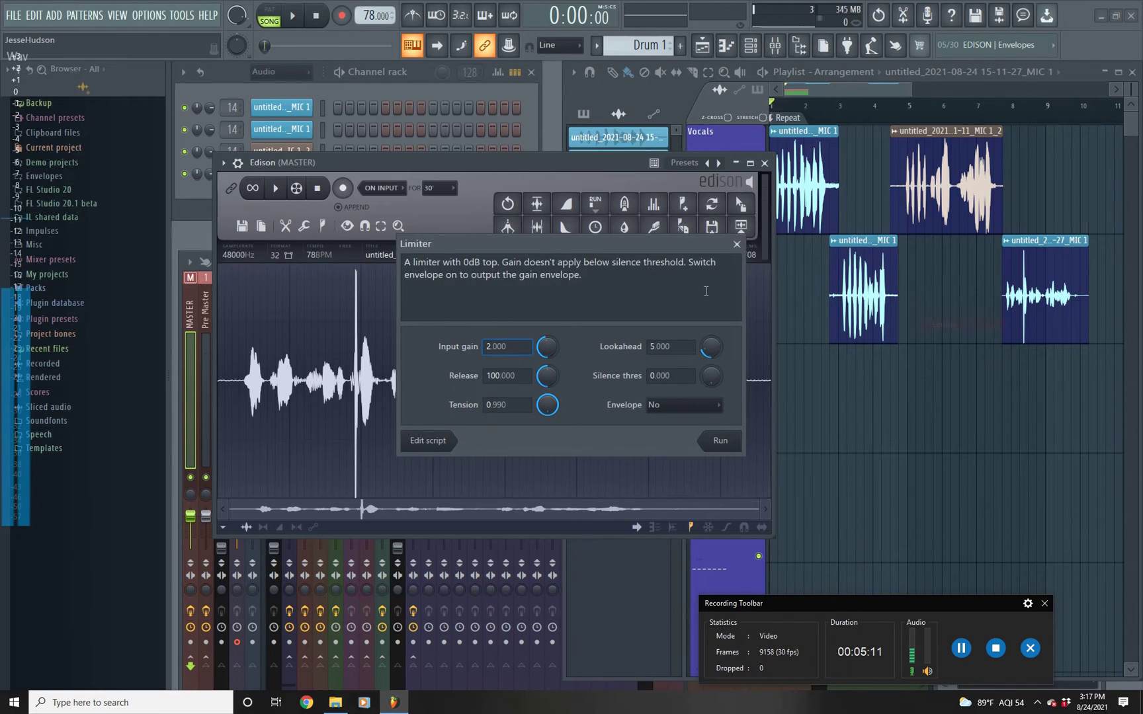
drag(630, 251, 831, 211)
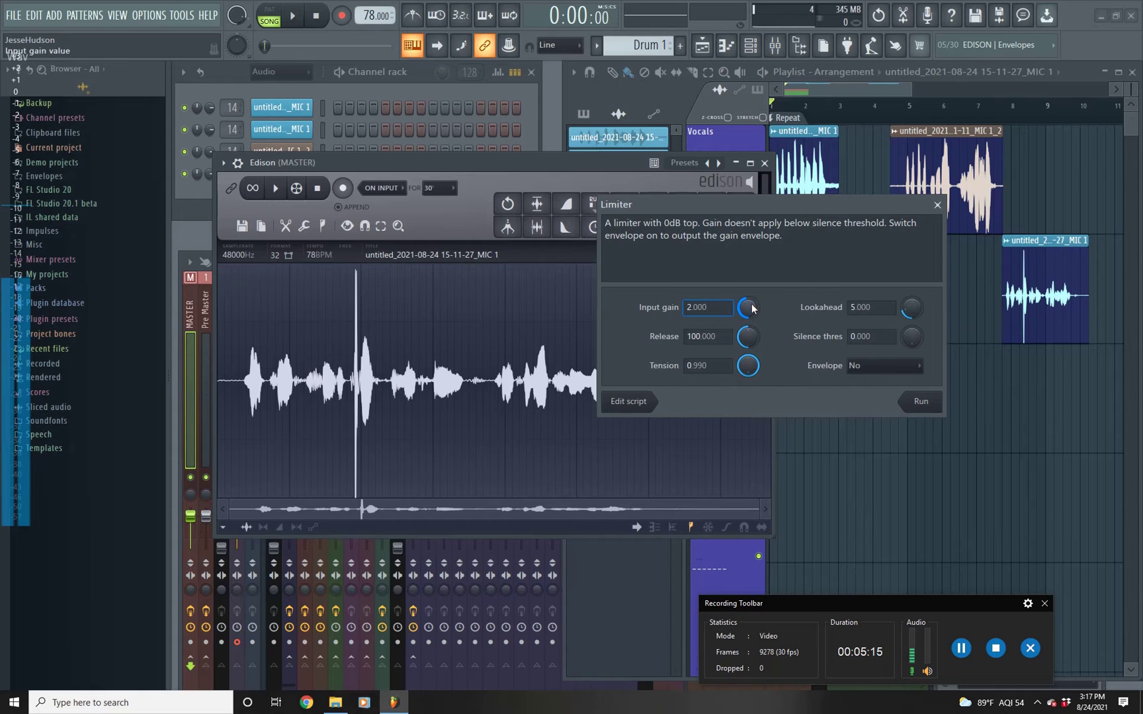
key(Up)
click(921, 402)
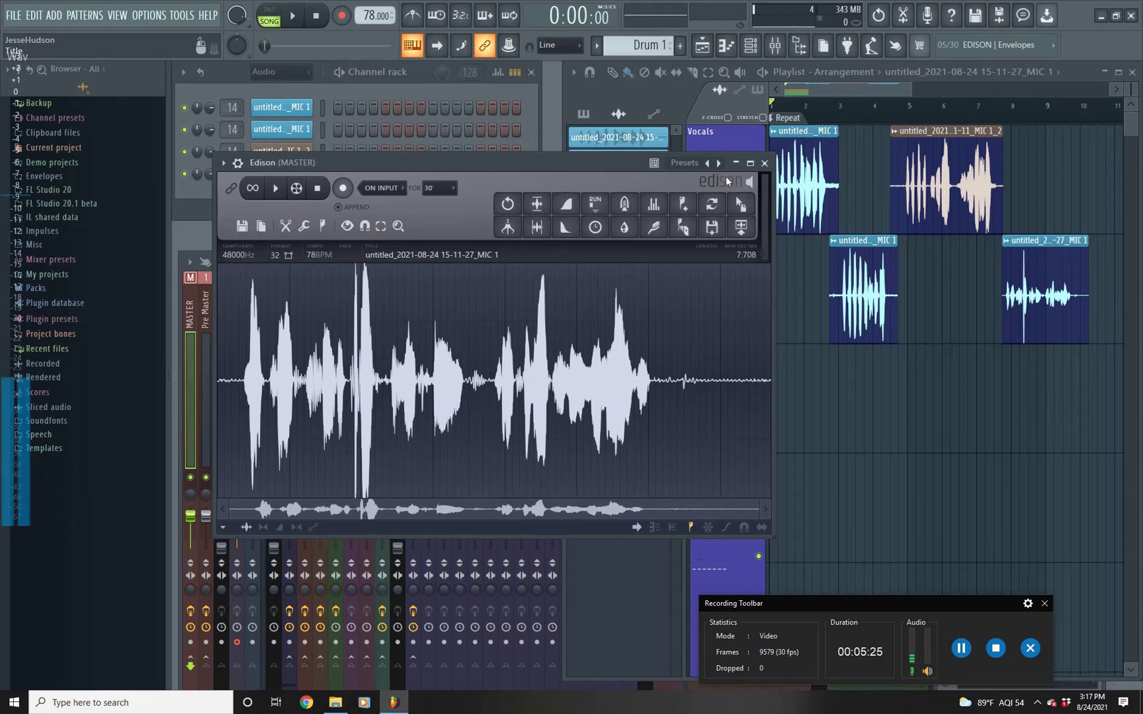
Place the limited sample in the playlist and reset the new clip's volume to default
drag(741, 204, 791, 291)
drag(451, 263, 851, 269)
drag(891, 88, 824, 88)
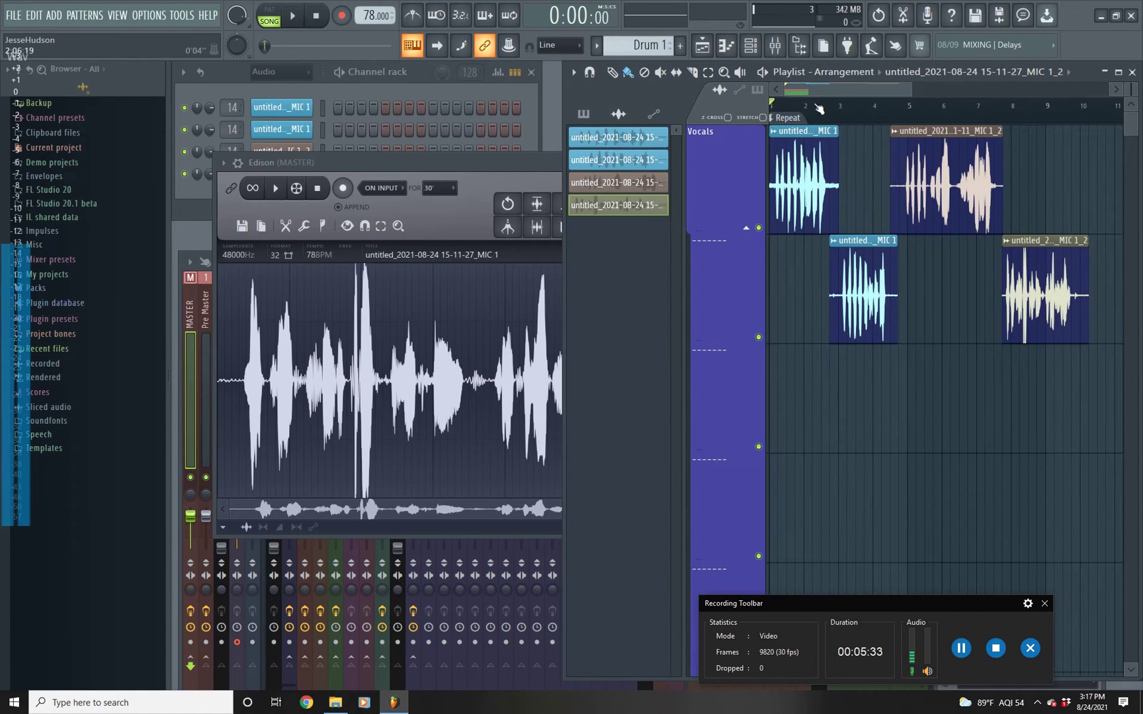
double_click(1027, 297)
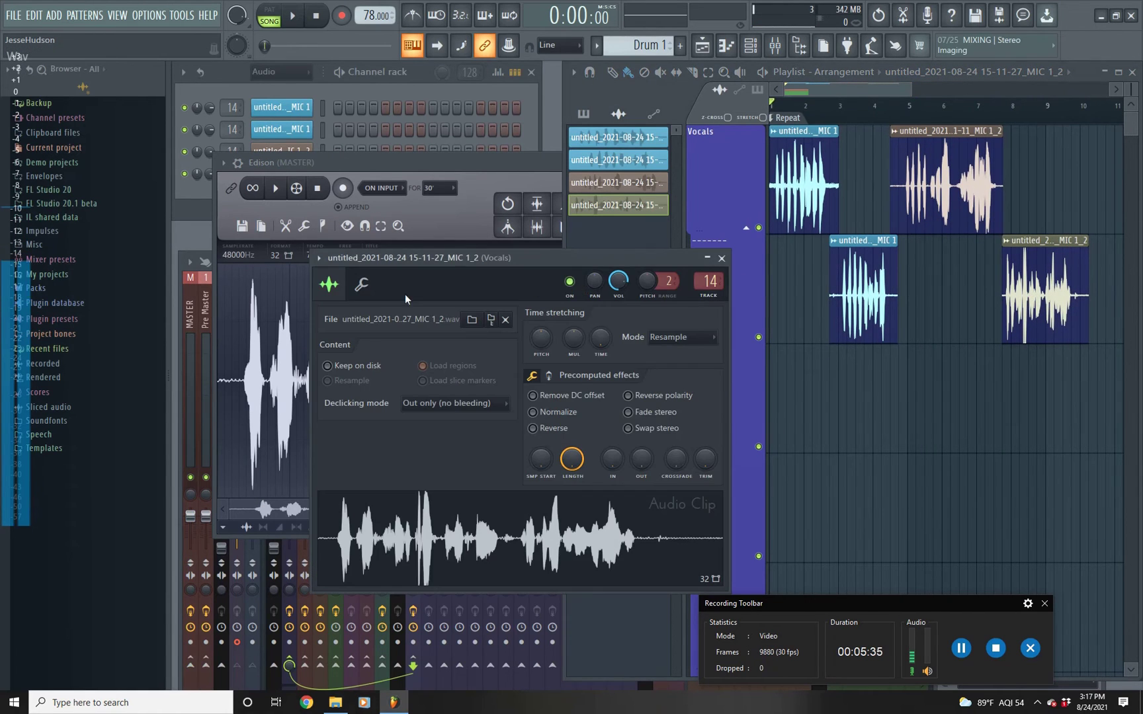
click(362, 284)
right_click(365, 340)
click(376, 344)
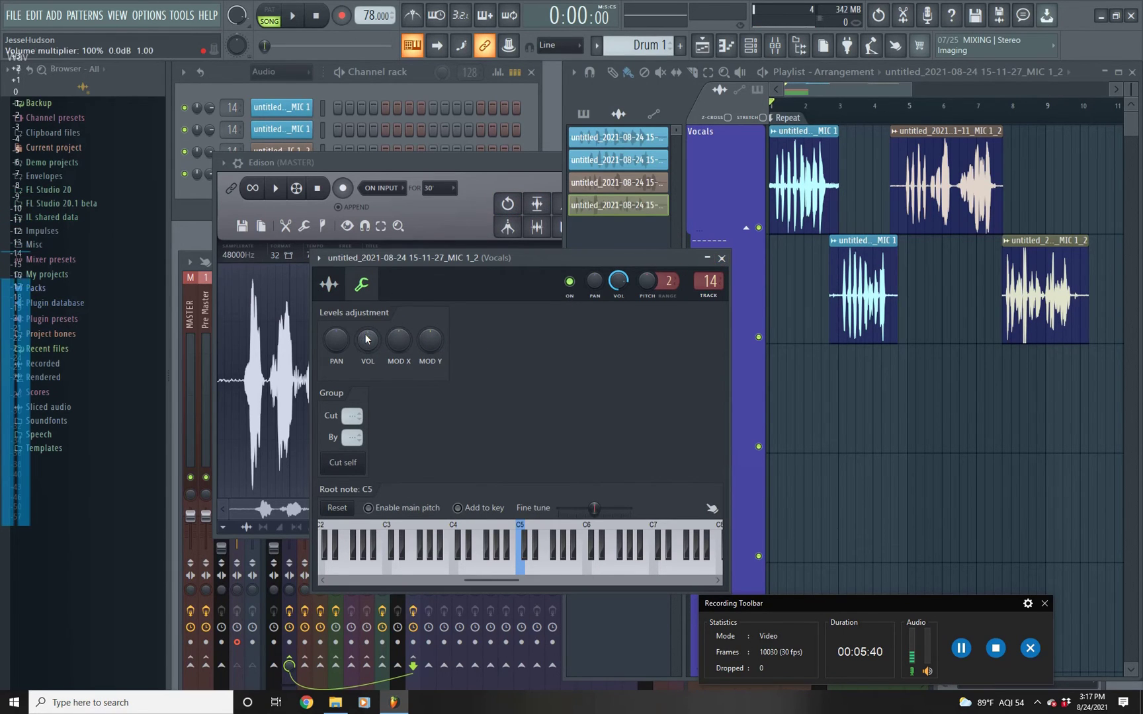
click(722, 258)
Close Edison and play the arrangement with all four vocal clips, then stop
click(531, 164)
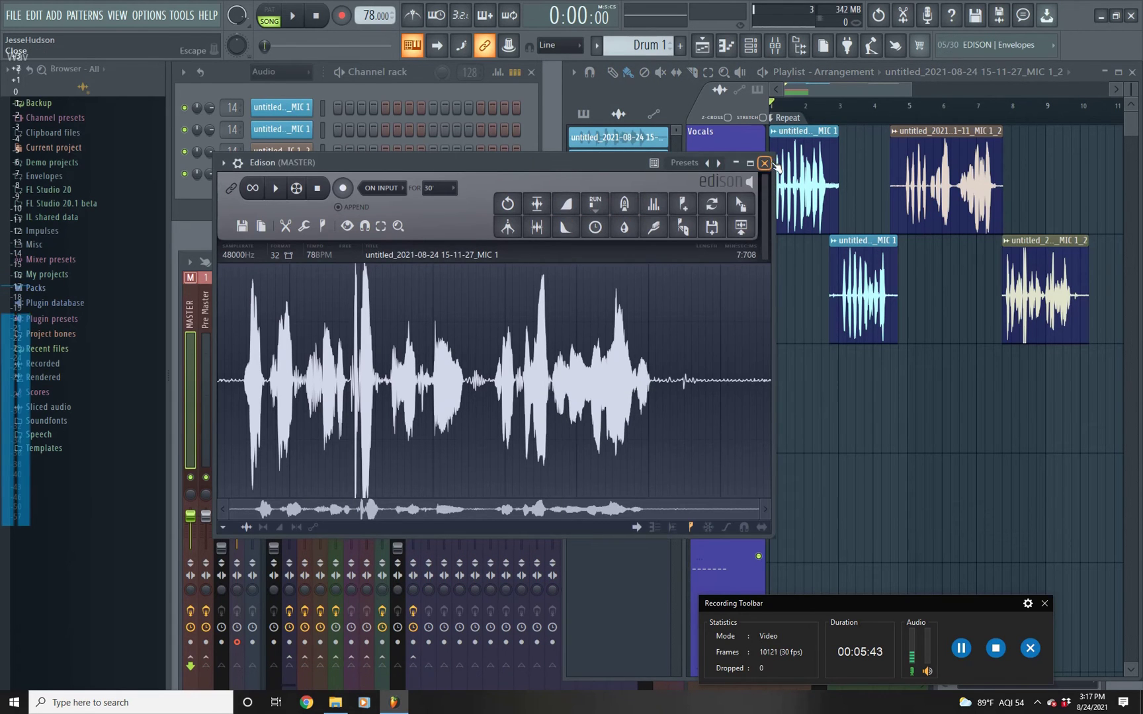
key(Escape)
key(space)
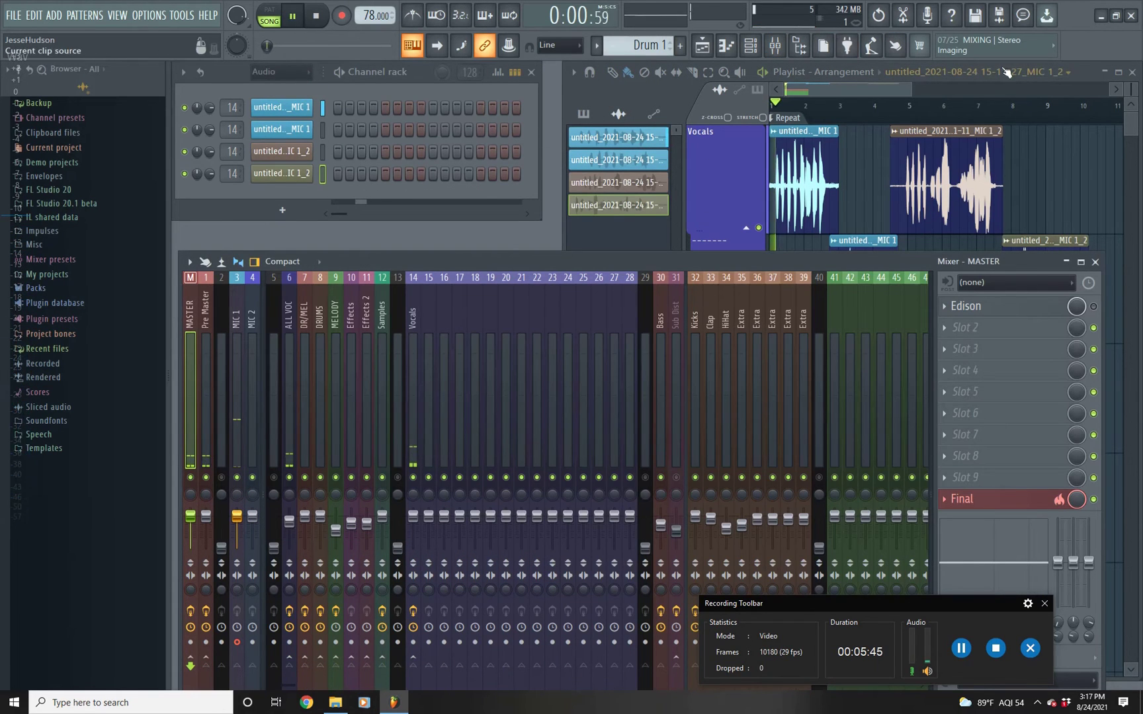
click(945, 107)
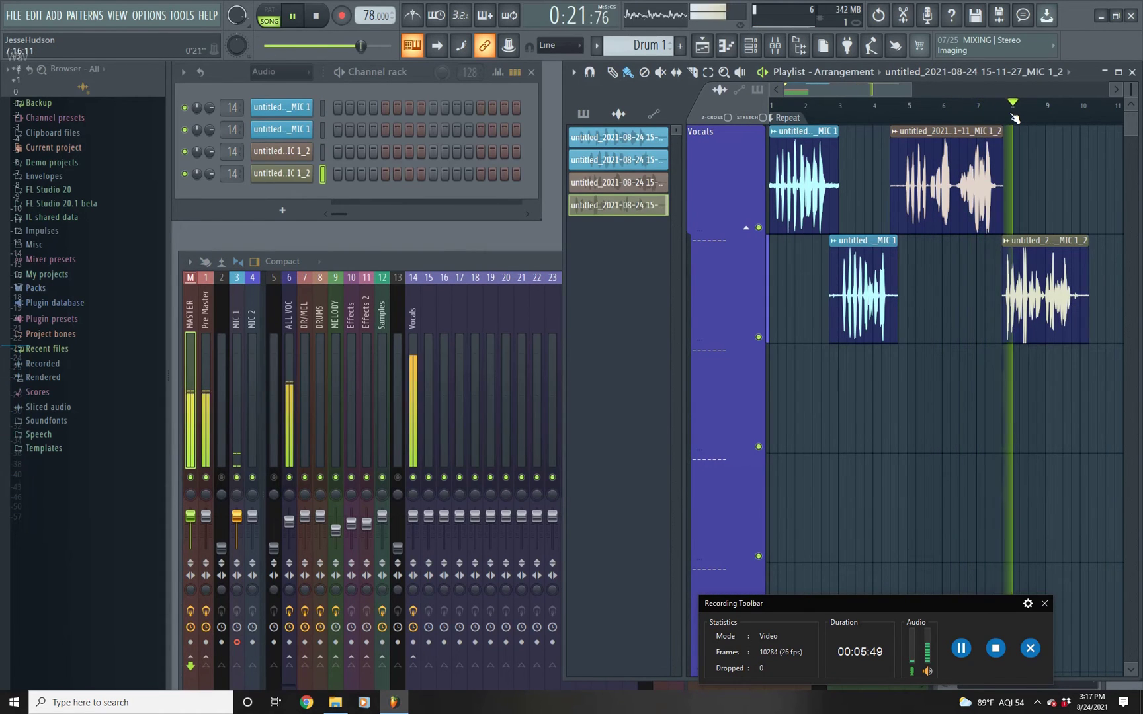
click(318, 18)
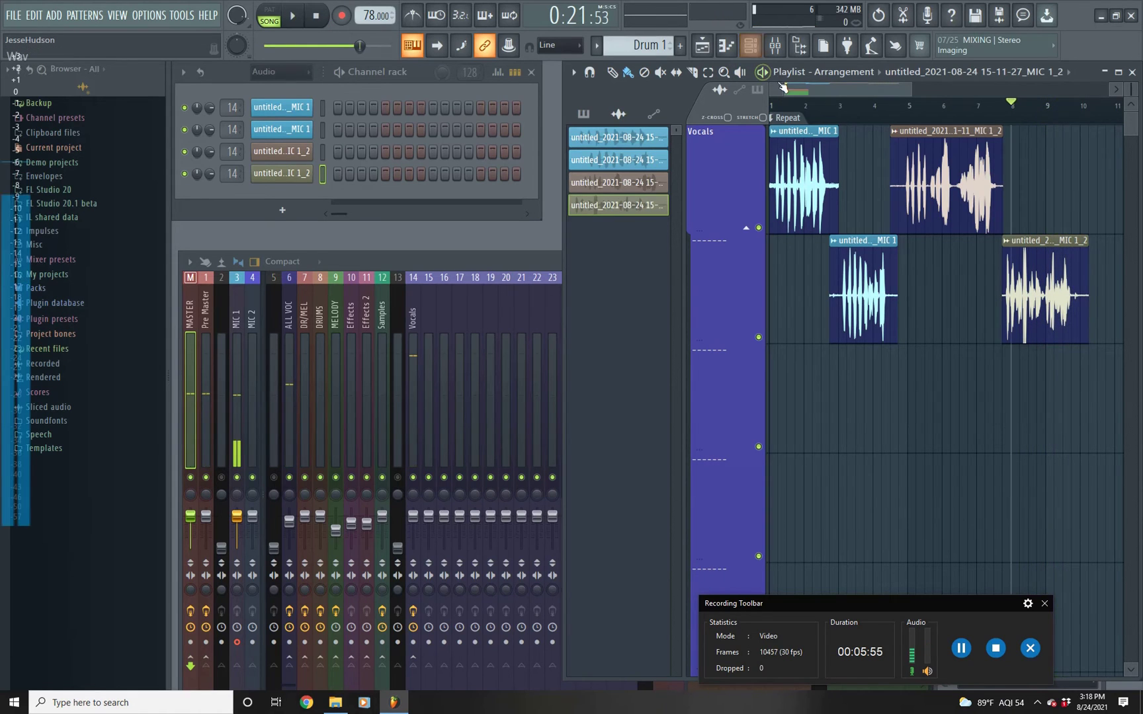
Normalize the MIC 1 clip in Edison and denoise it using a background-noise selection
right_click(778, 138)
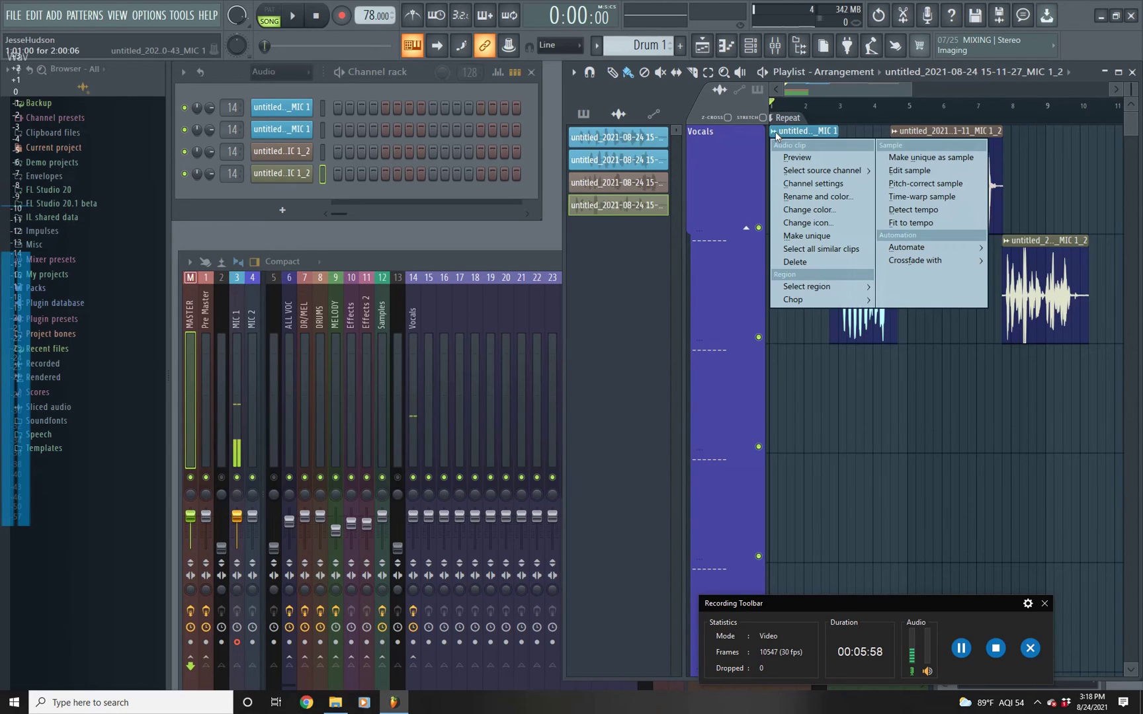
click(902, 171)
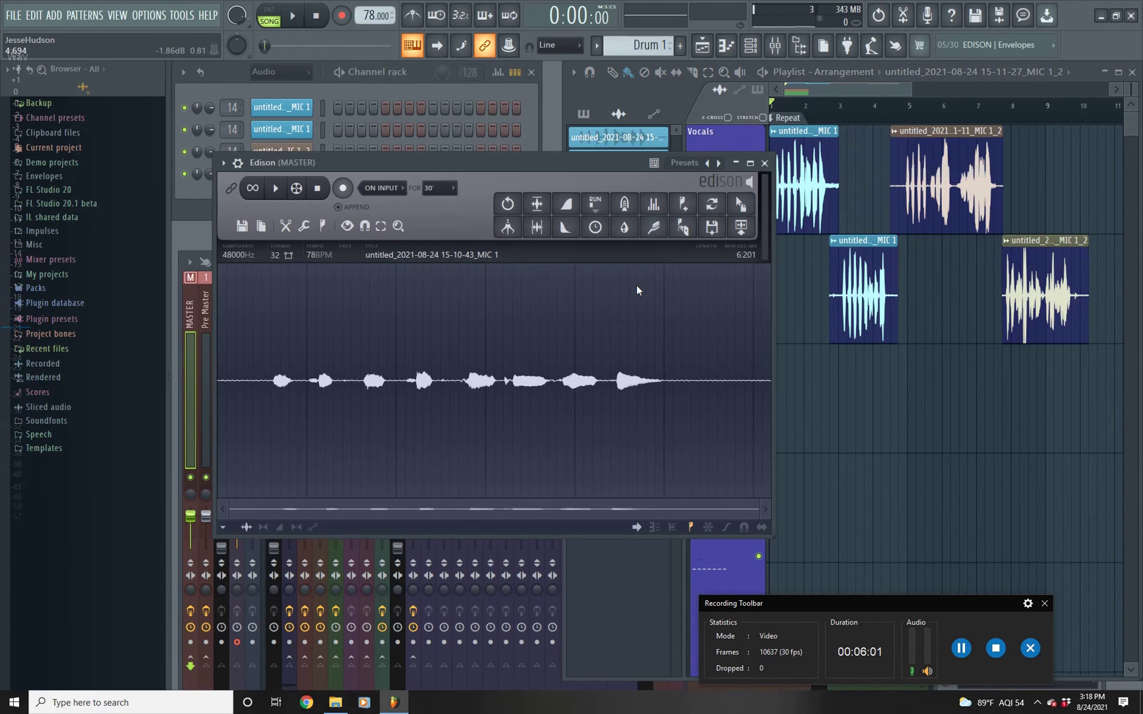
key(ctrl+n)
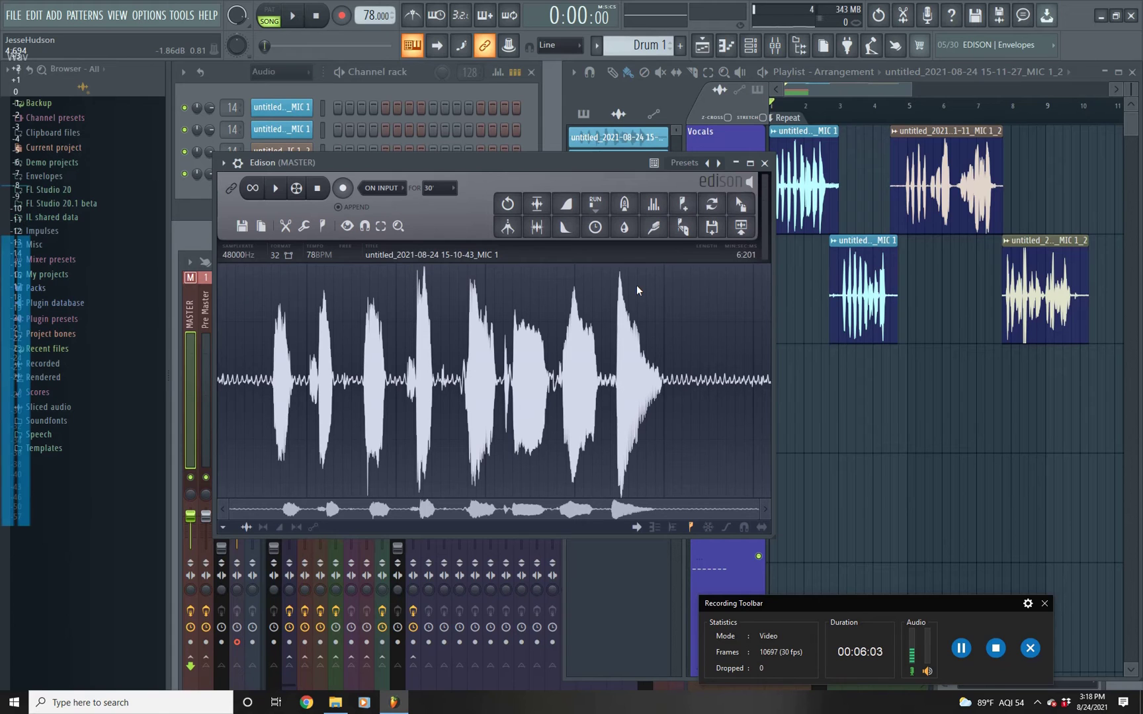
click(718, 375)
drag(678, 381, 734, 382)
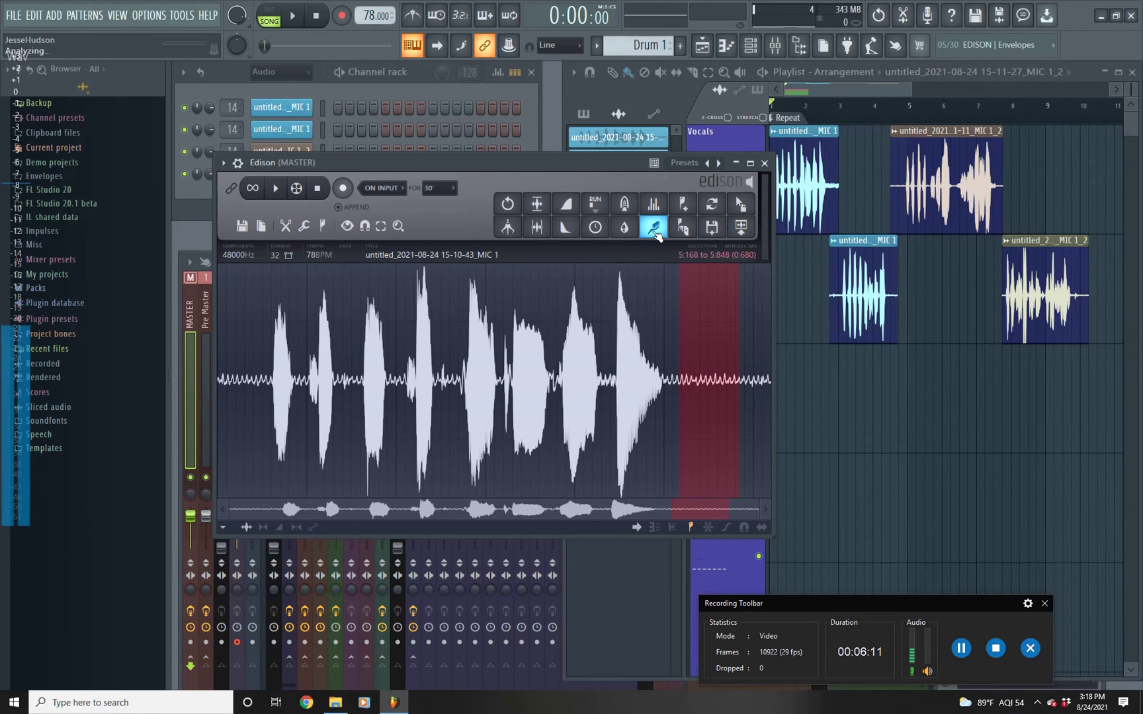
key(shift+Home)
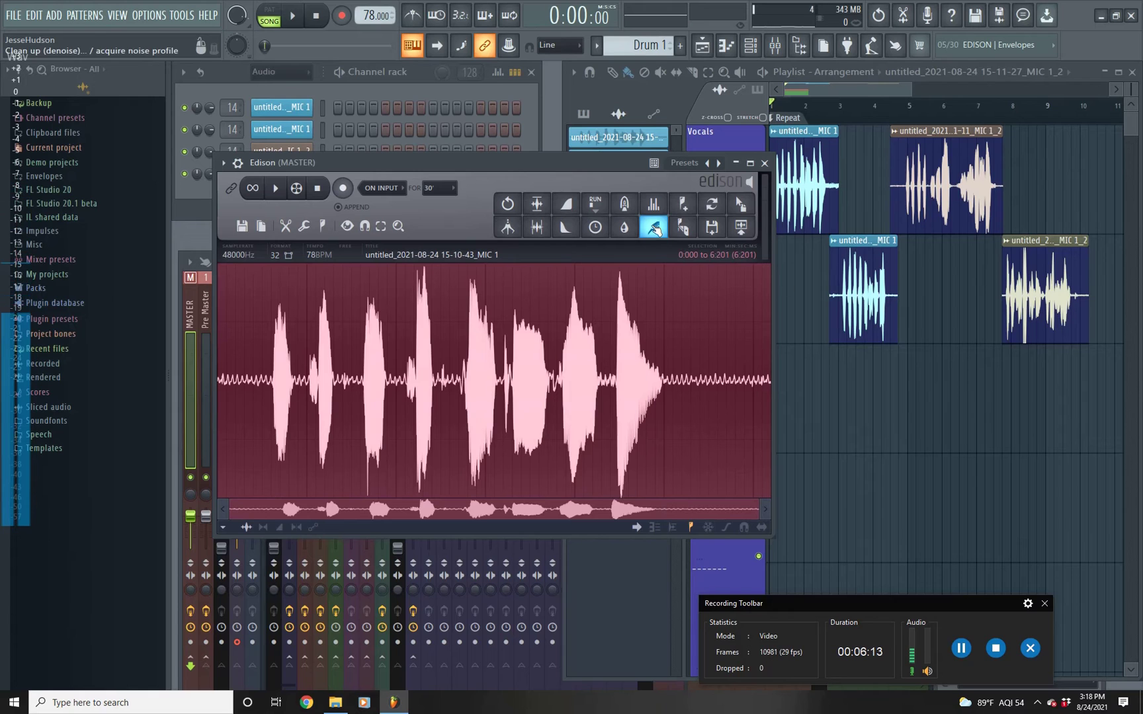
click(653, 227)
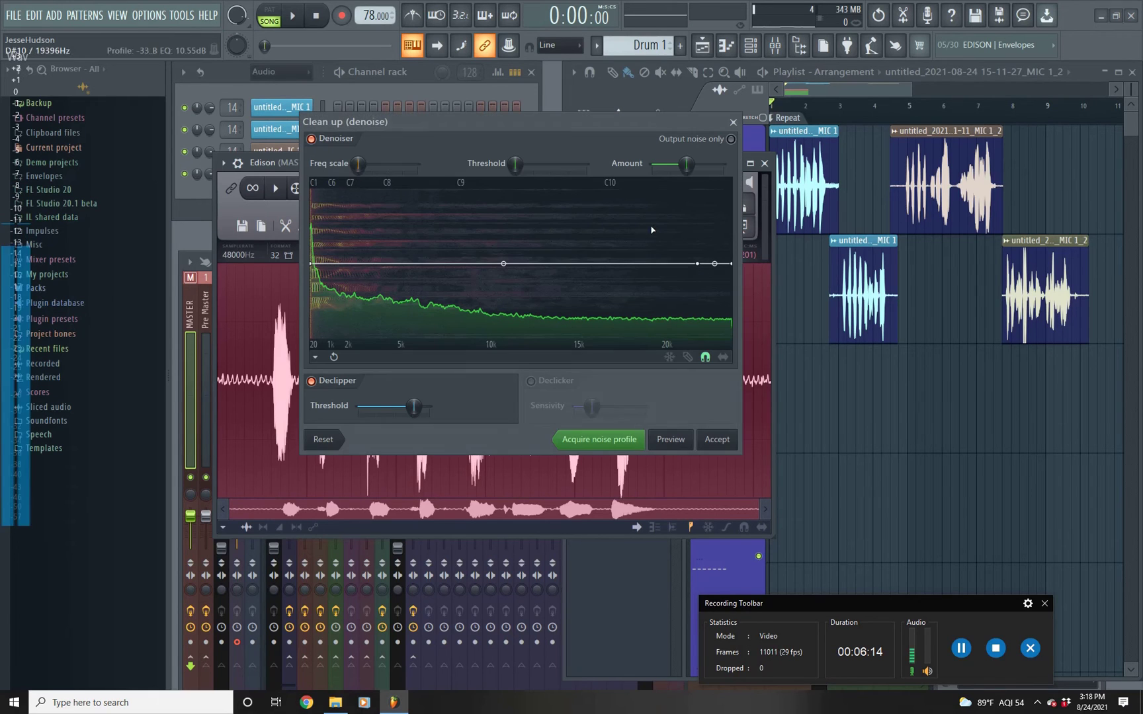
click(717, 440)
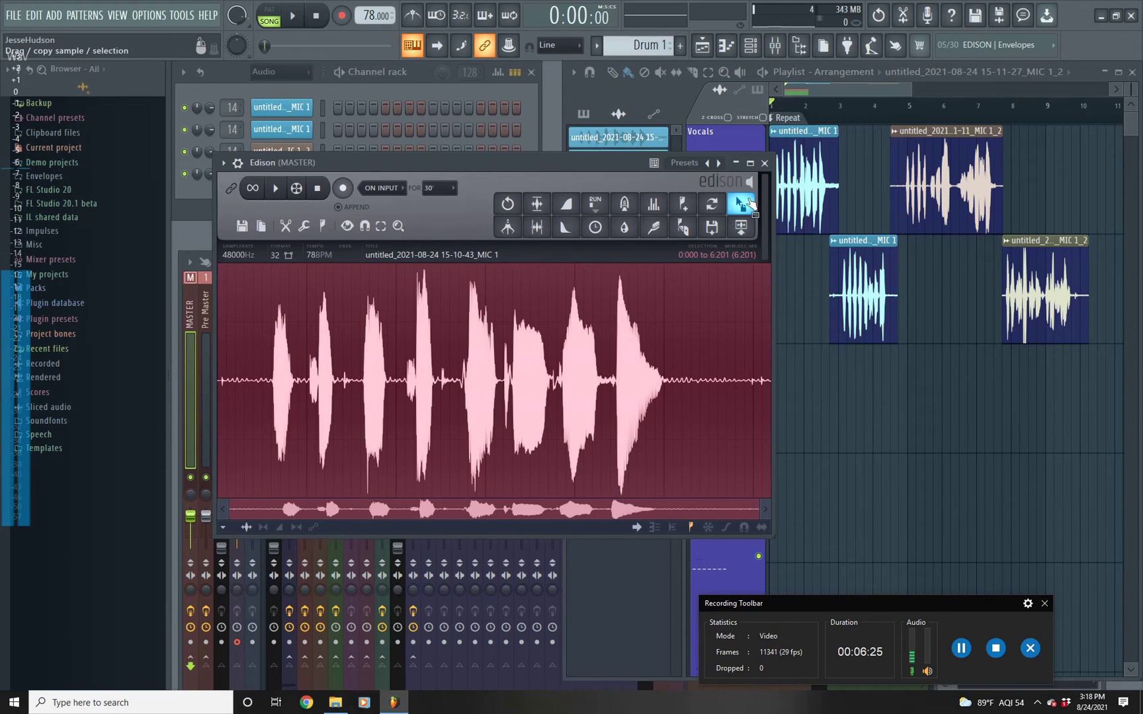
Replace the first playlist clip with the cleaned MIC 1_2 sample and play it back
drag(750, 203, 804, 198)
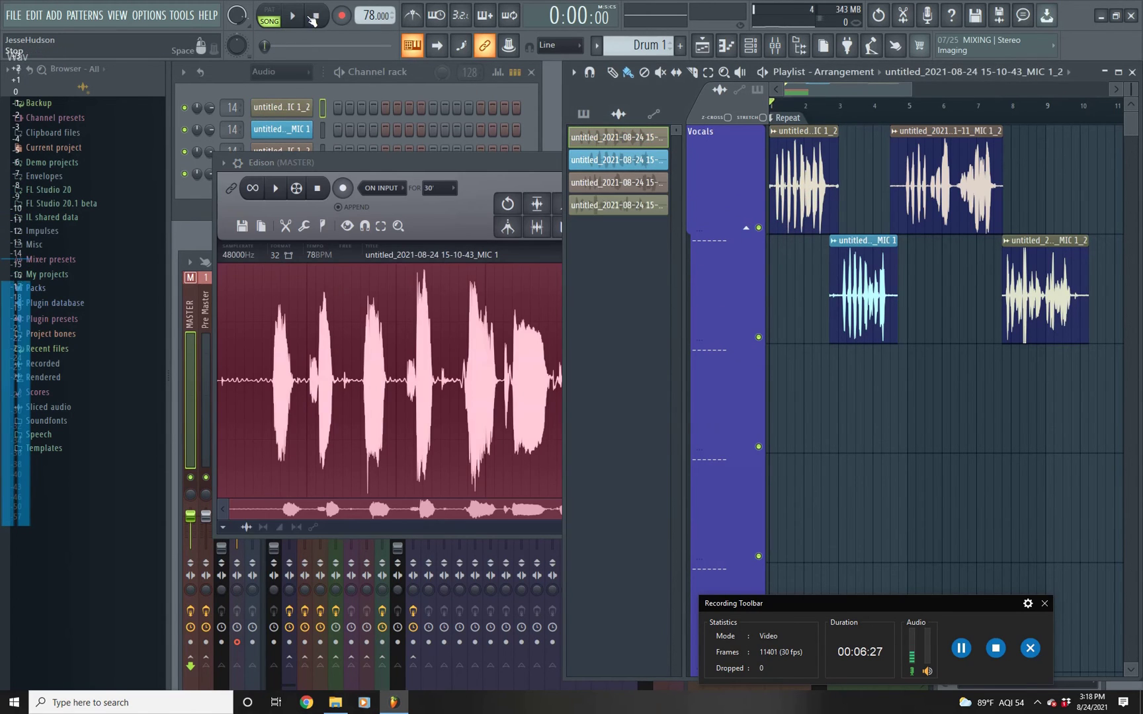
key(space)
click(526, 178)
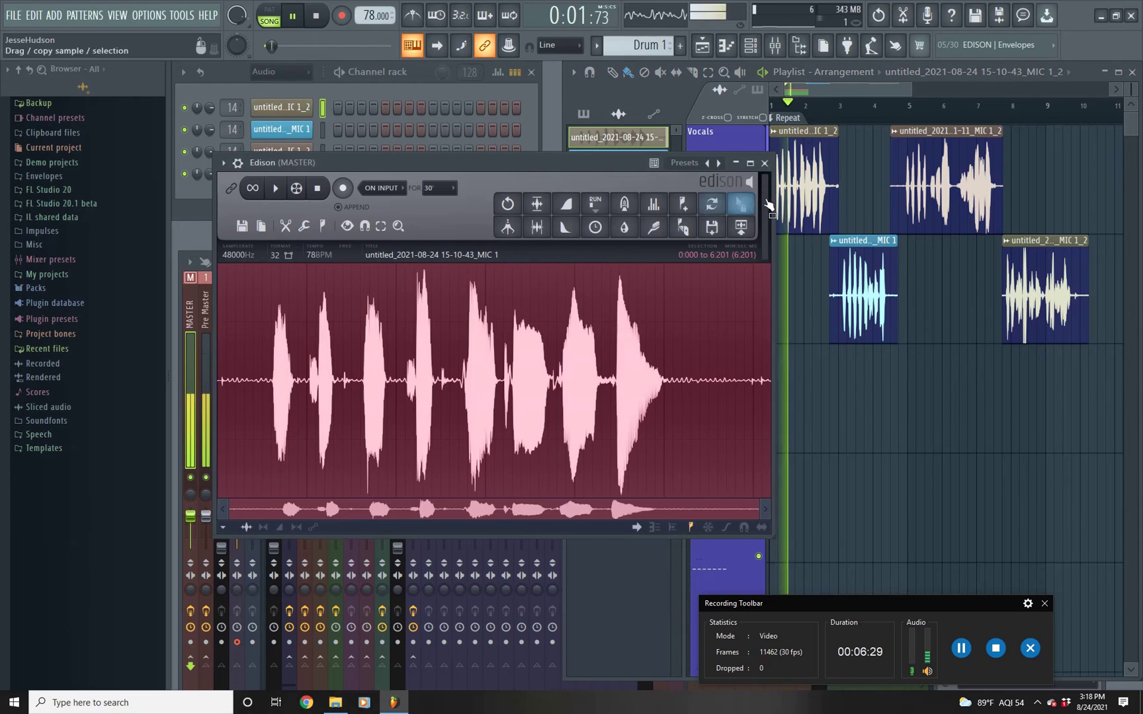
click(765, 163)
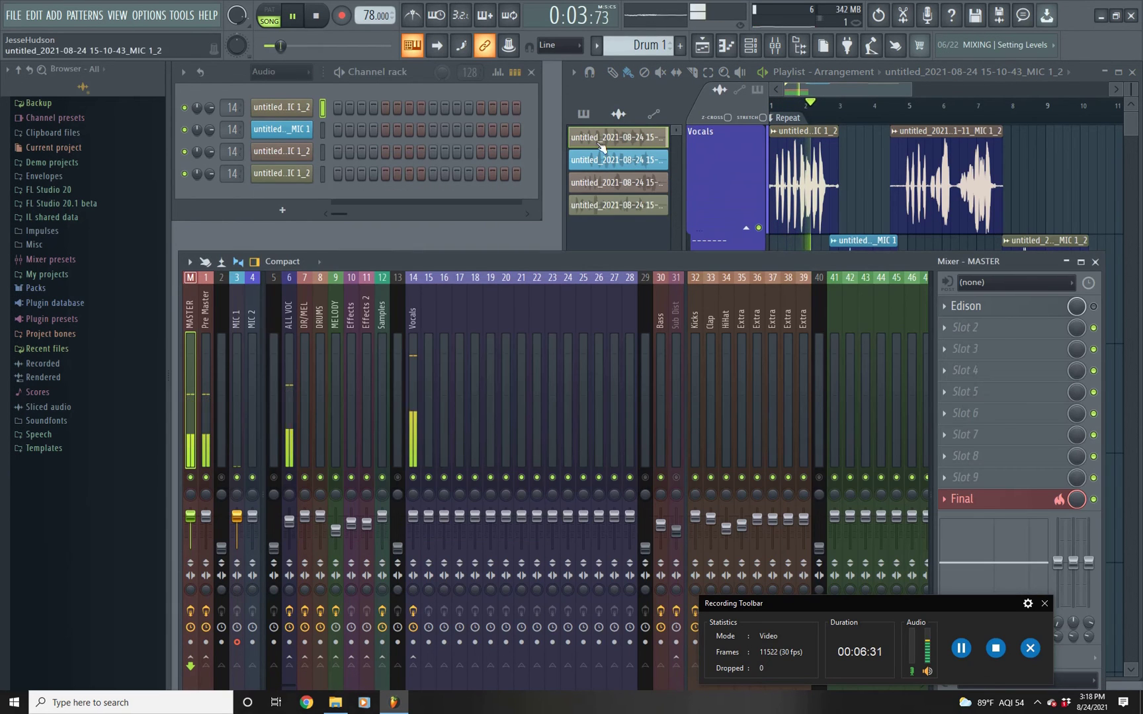
click(319, 20)
Arm the Vocals mixer track's record-to-file and record all vocals into one new combined clip
click(825, 93)
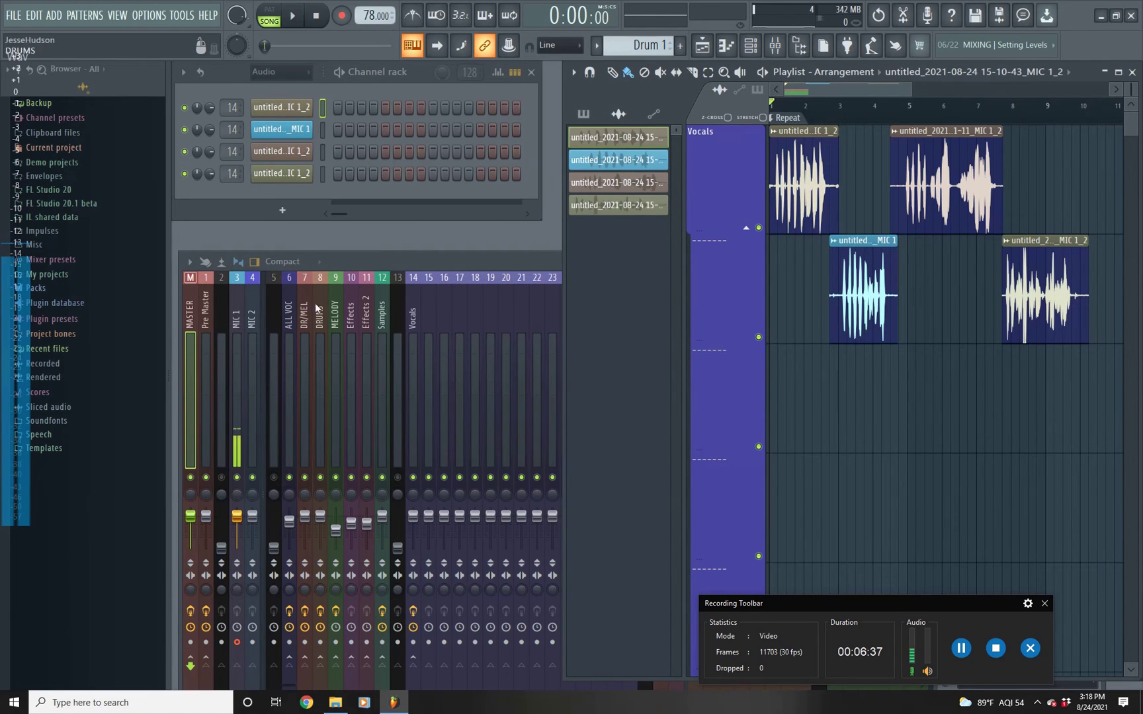
click(239, 352)
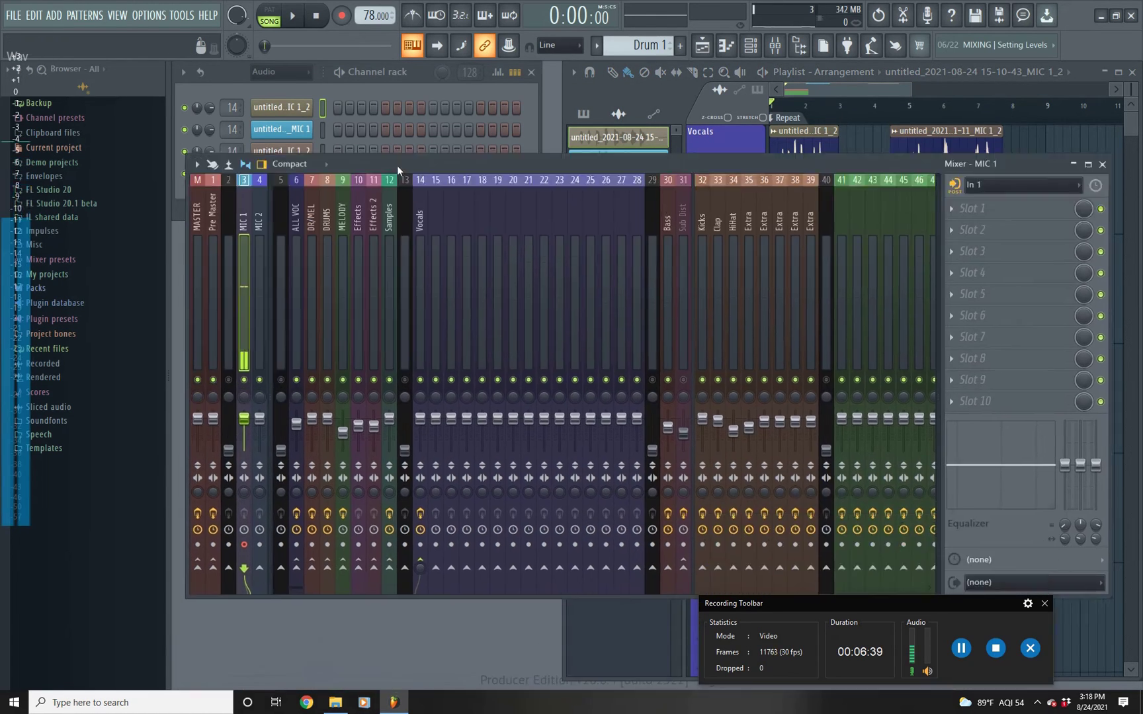
drag(397, 169, 397, 168)
click(420, 545)
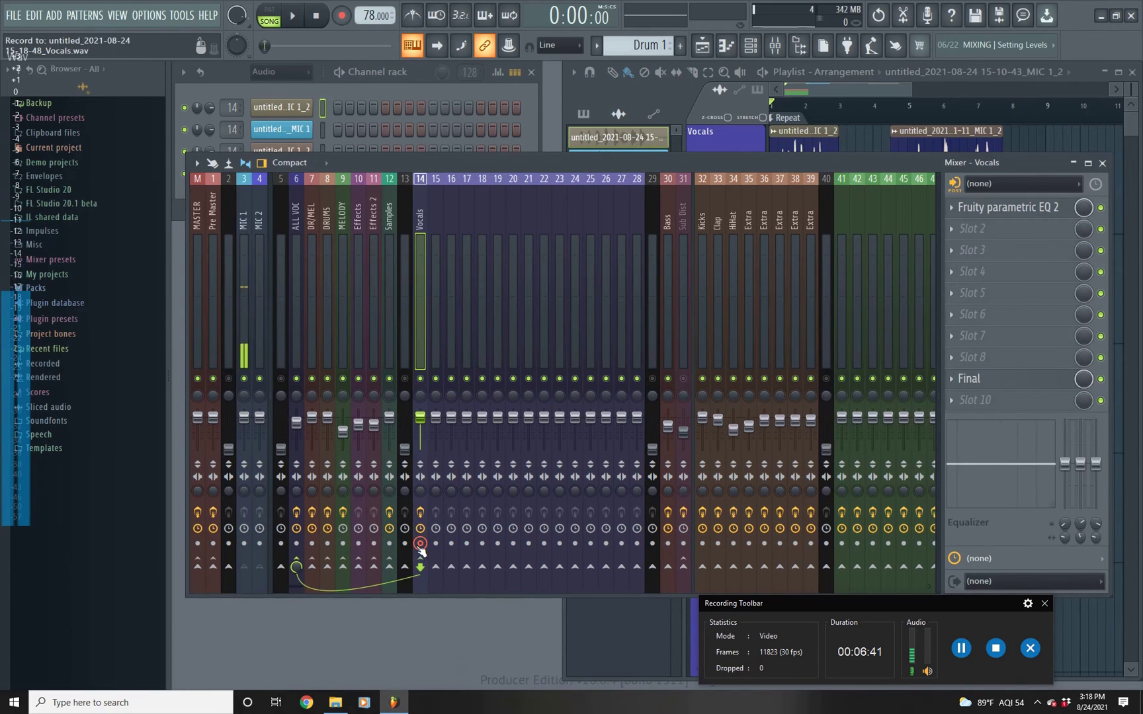
drag(631, 168, 590, 410)
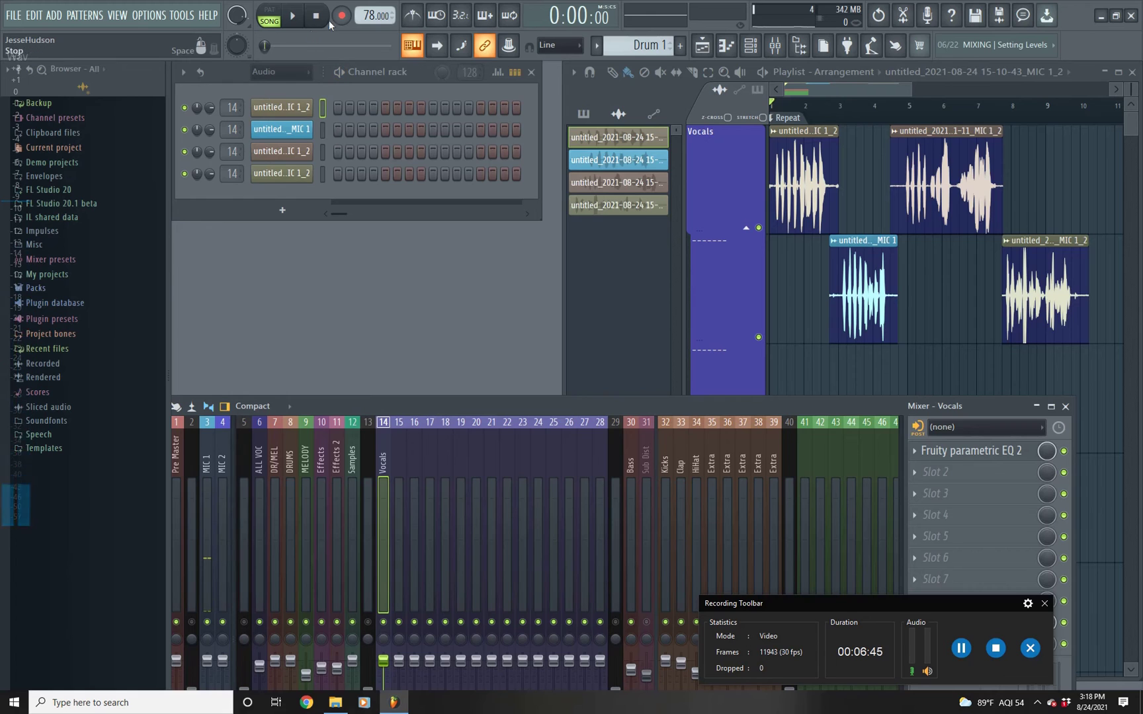
click(430, 423)
drag(430, 406, 447, 311)
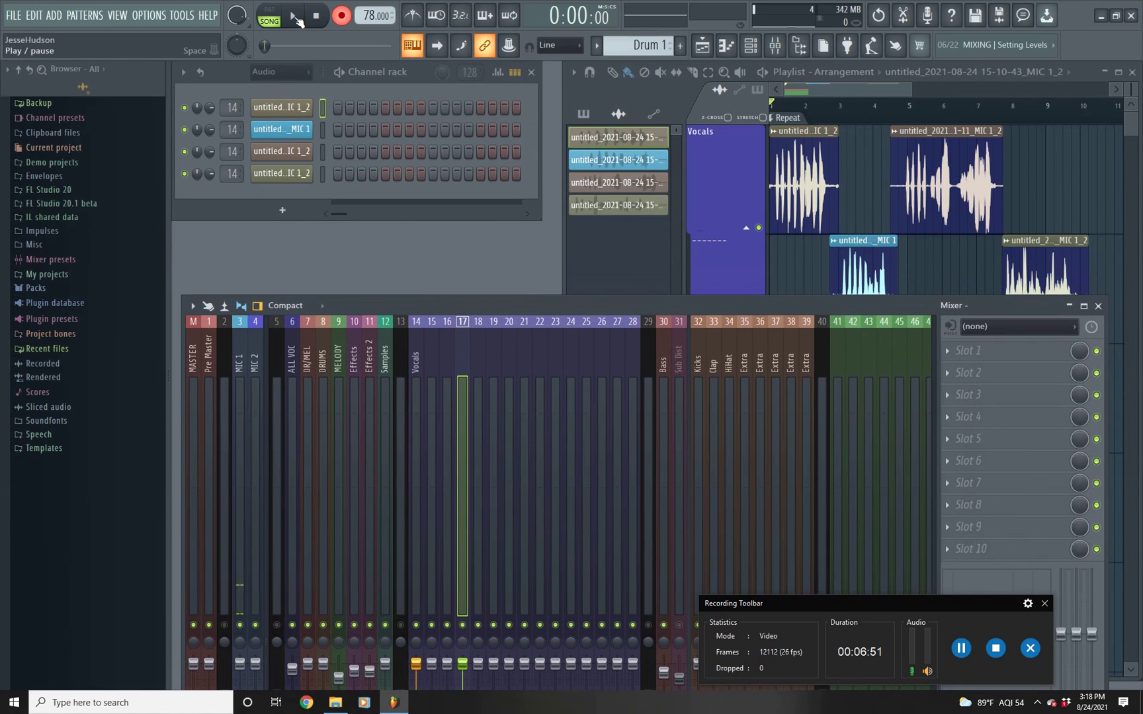
click(861, 86)
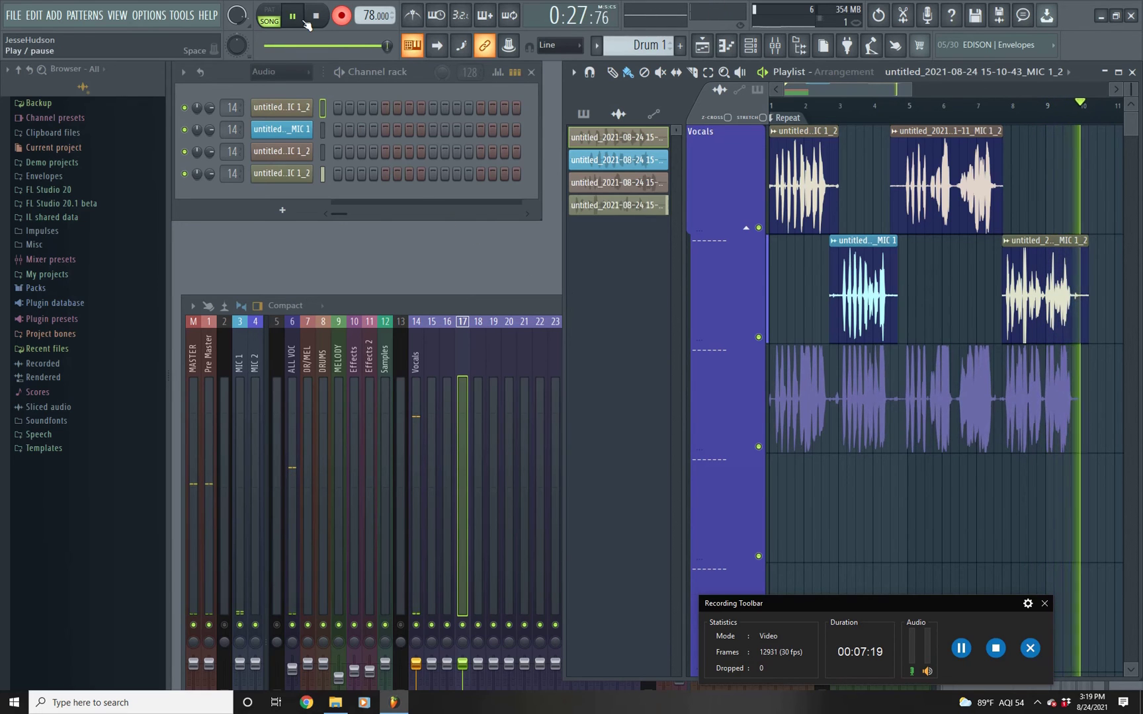
click(961, 648)
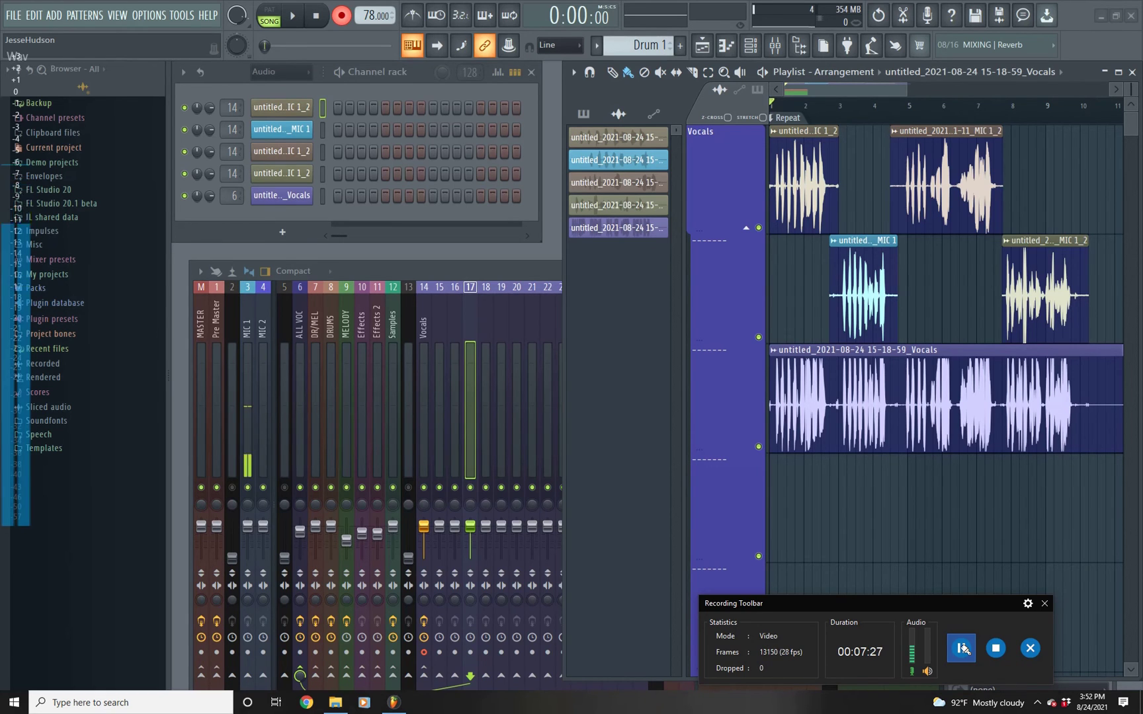
mouse_move(840, 96)
mouse_down()
mouse_move(865, 96)
mouse_move(834, 101)
mouse_up()
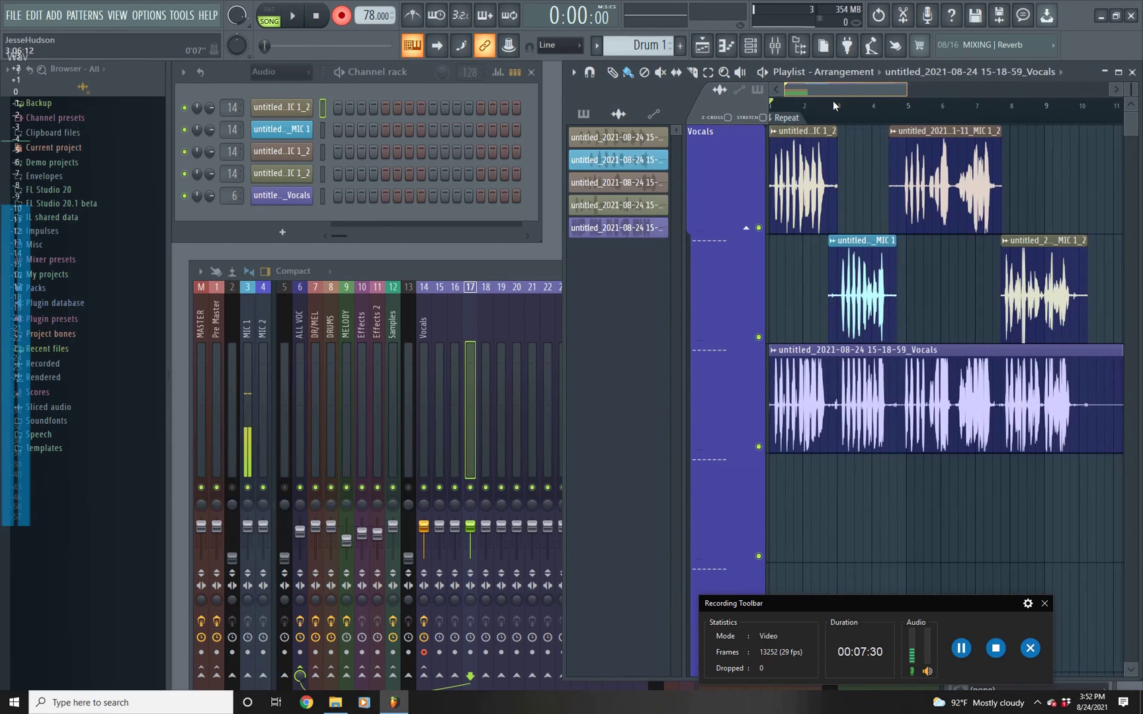
double_click(800, 377)
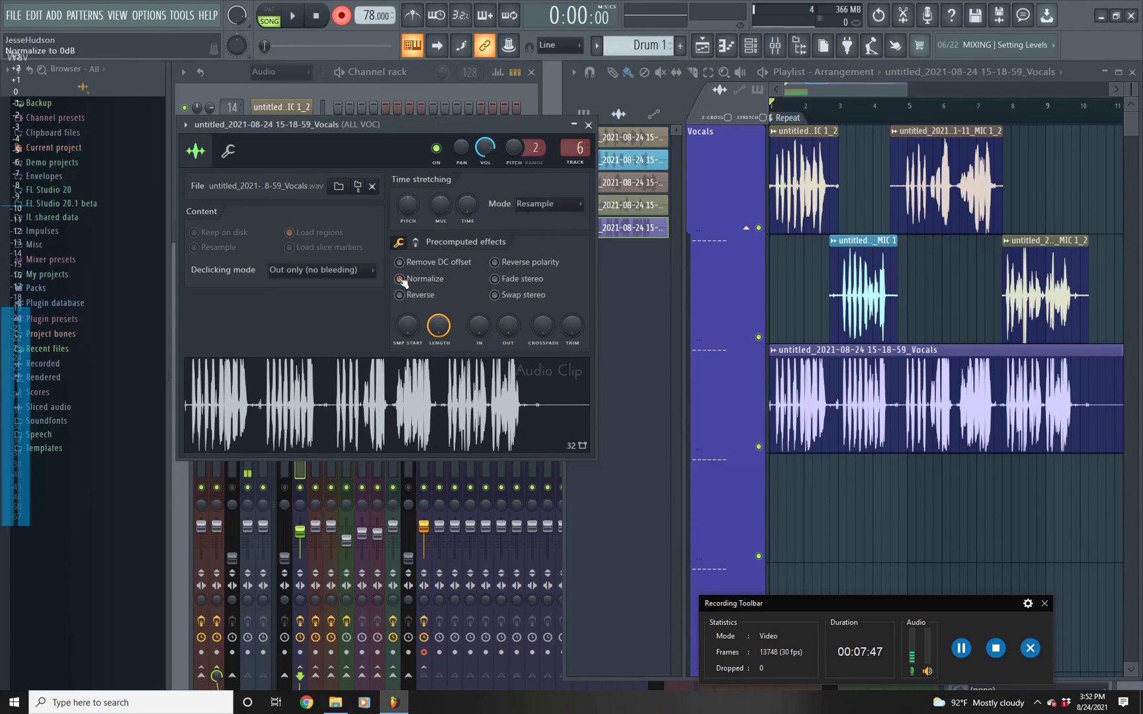
click(246, 407)
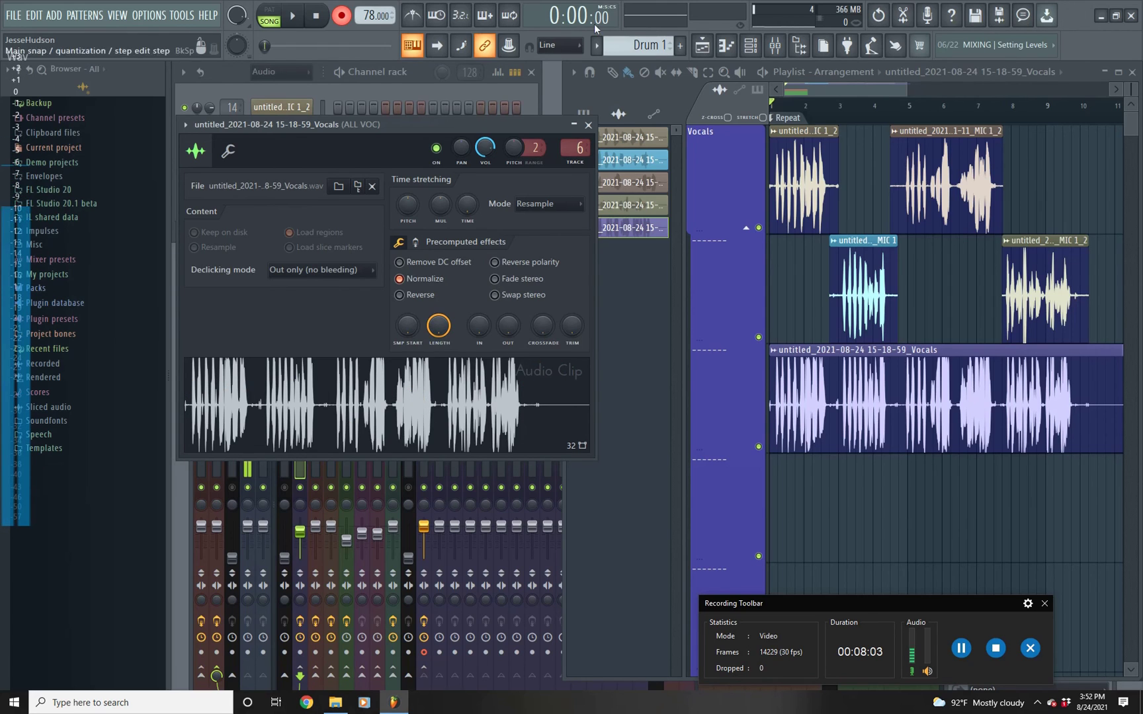
Close the clip settings and mute the four original vocal tracks in the Vocals group
click(586, 127)
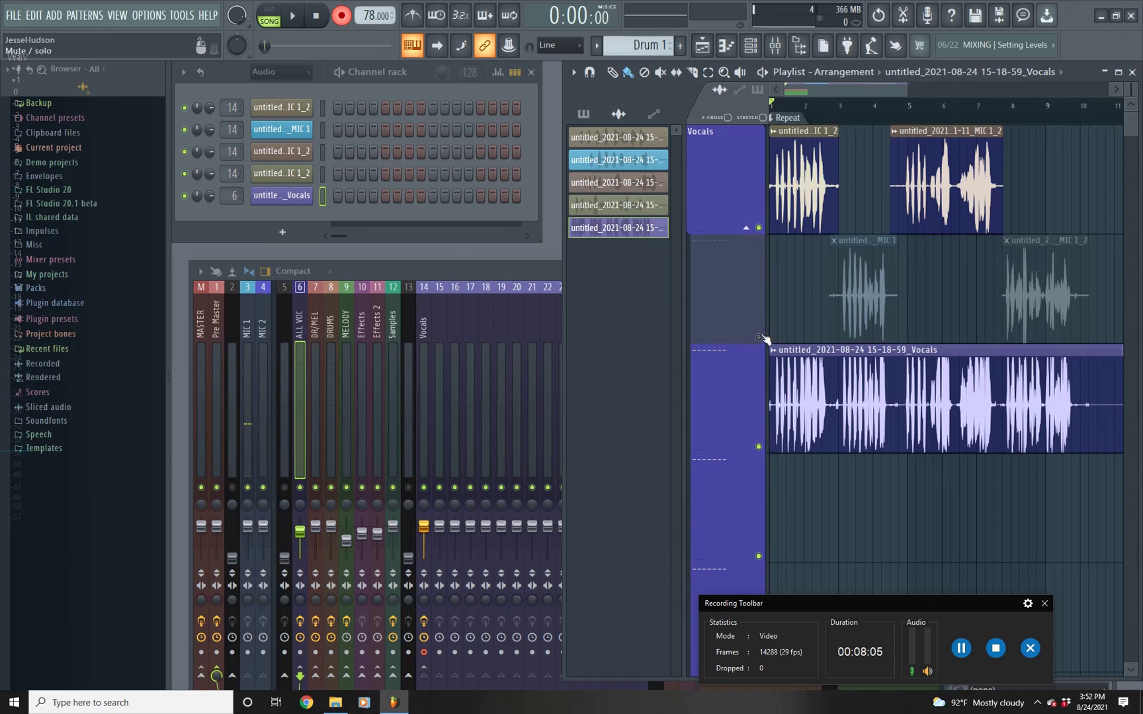
click(746, 228)
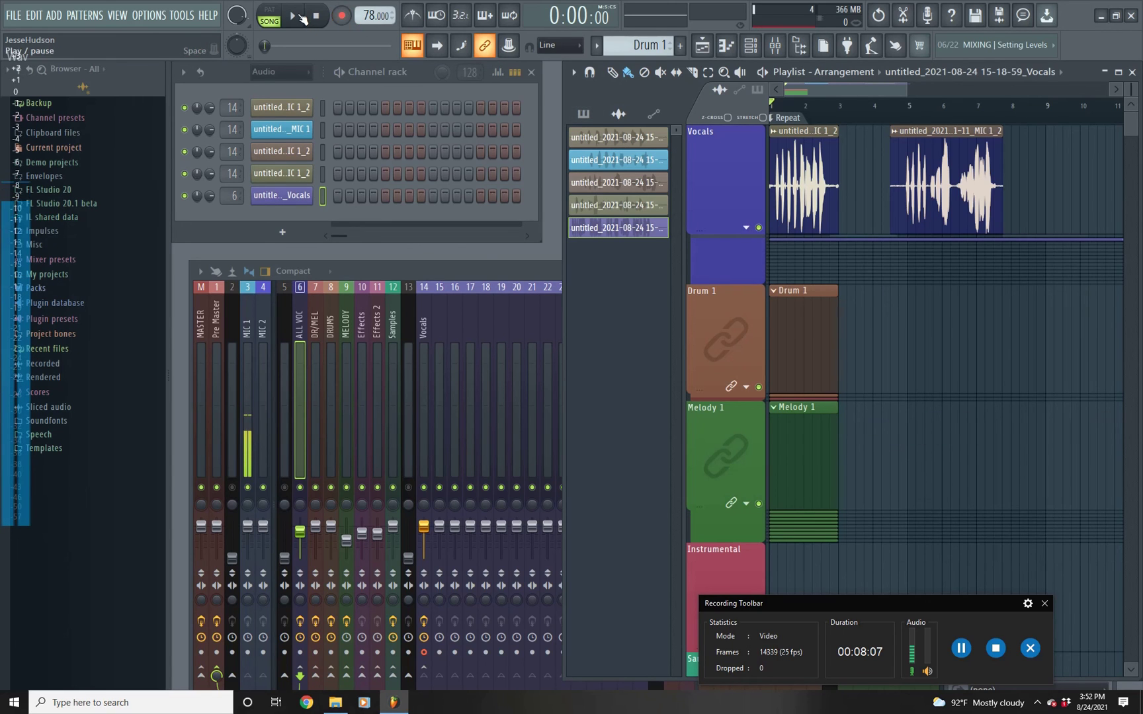
click(746, 227)
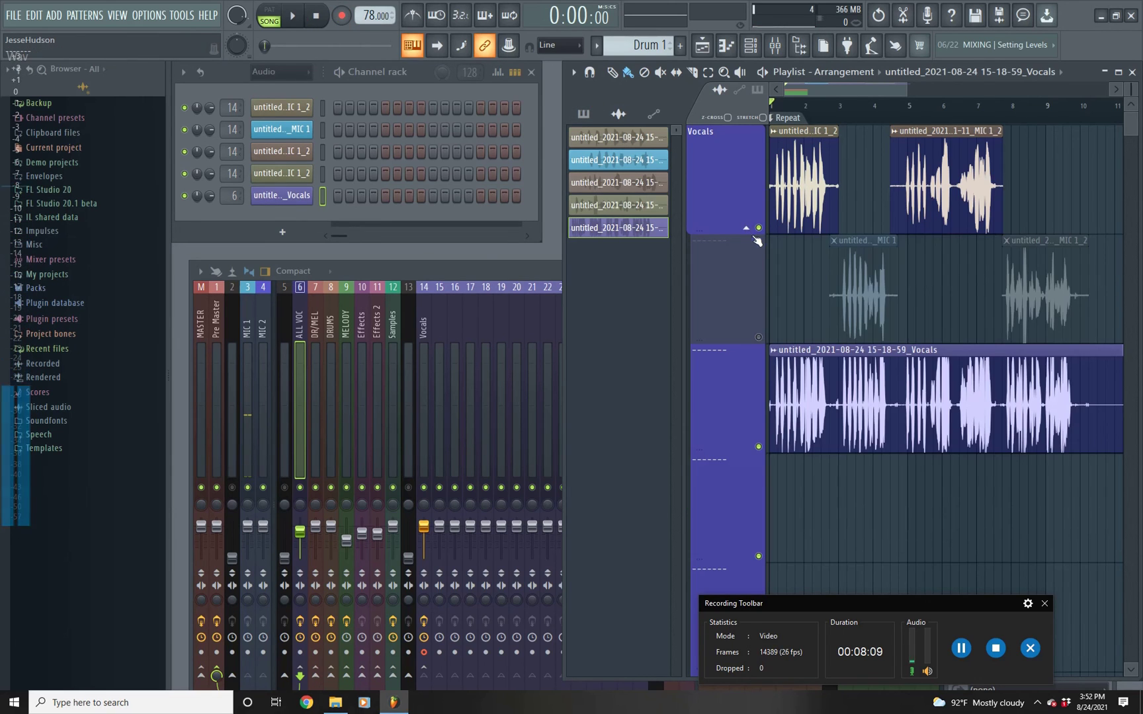
click(759, 229)
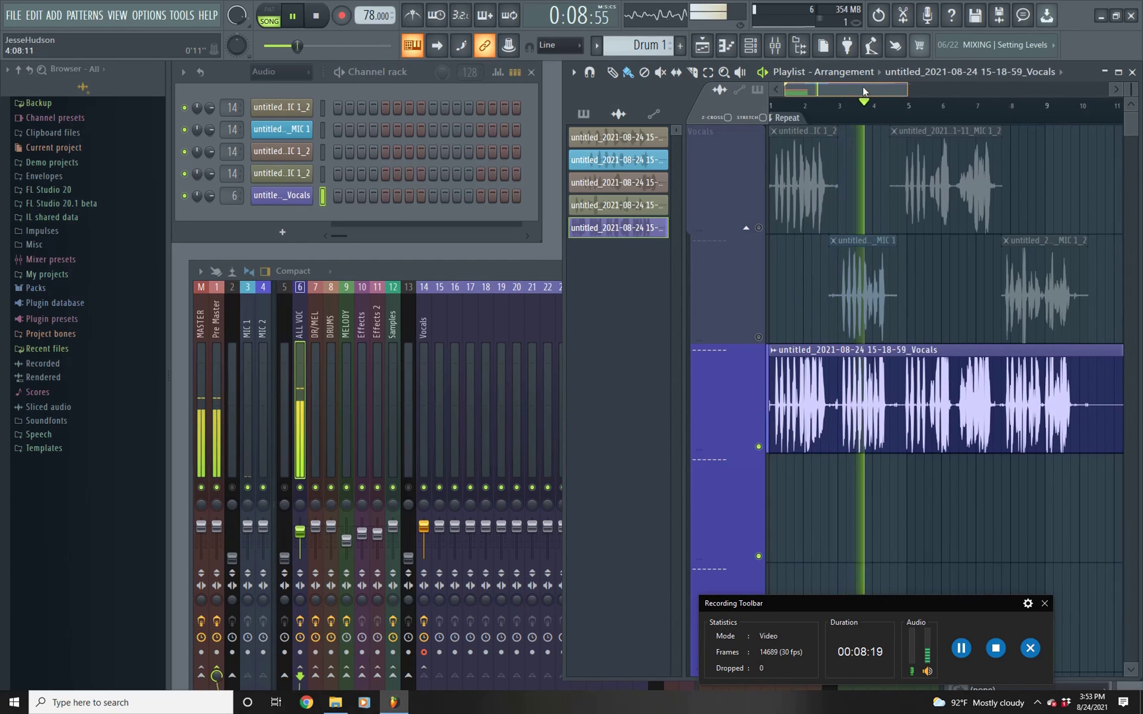
Bring the arrangement back to the song start and play the combined Vocals clip to about 0:26
drag(863, 91, 892, 102)
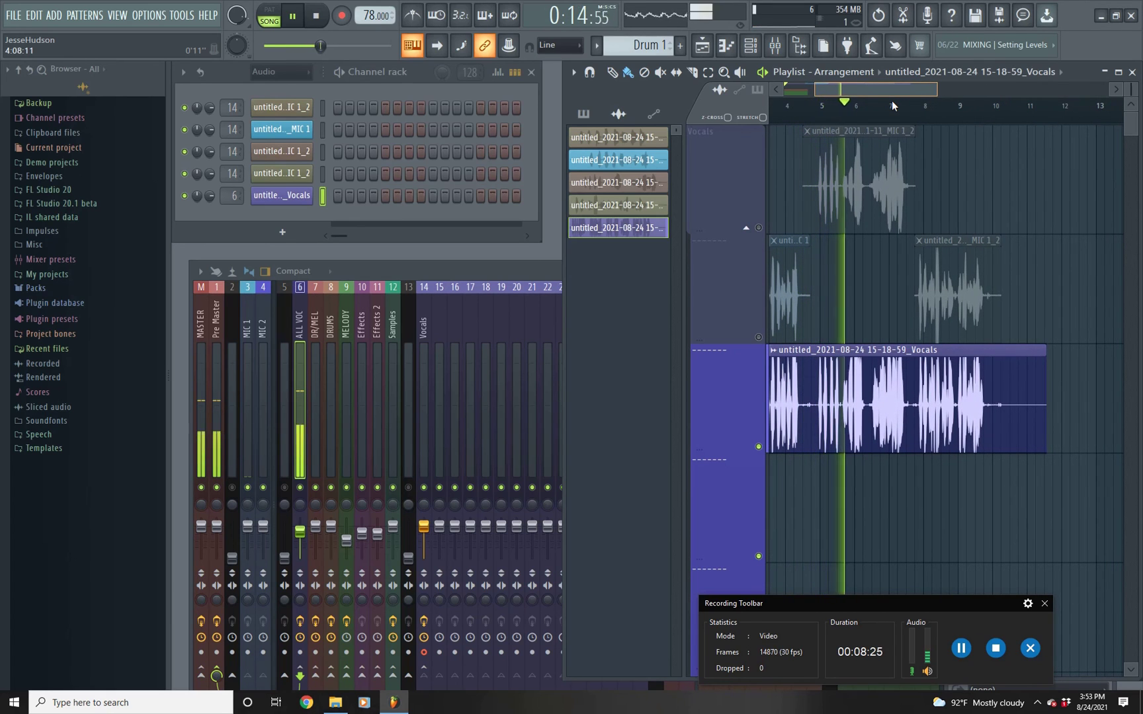
drag(892, 101, 903, 107)
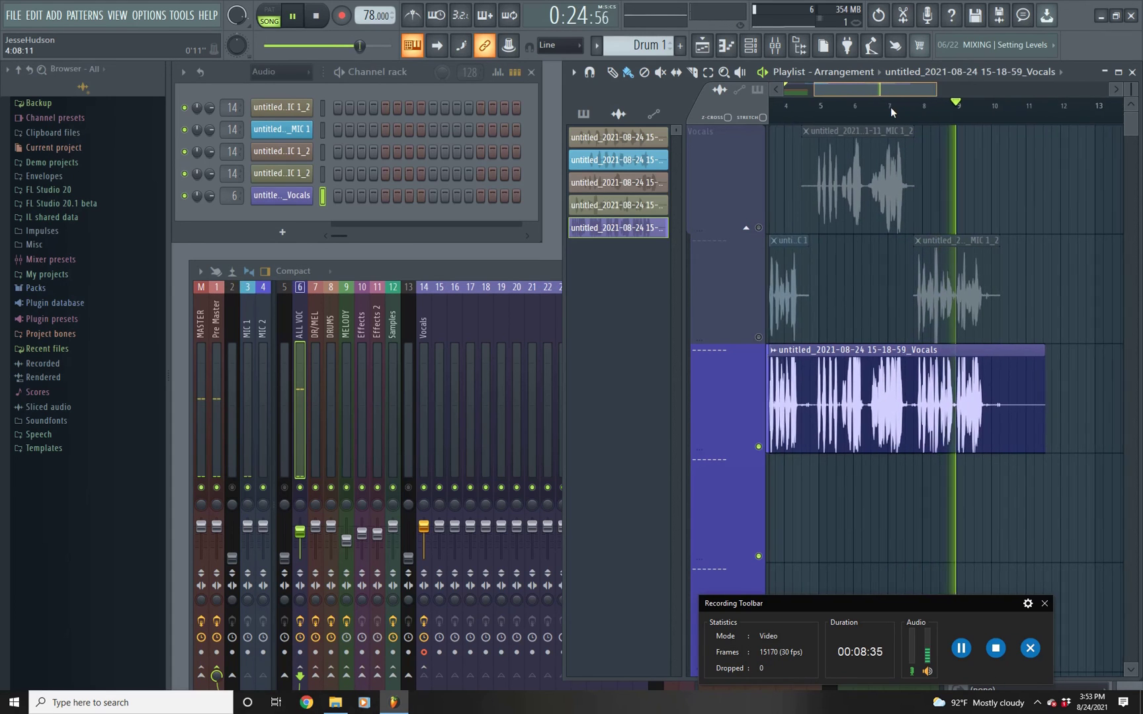
drag(889, 91, 773, 84)
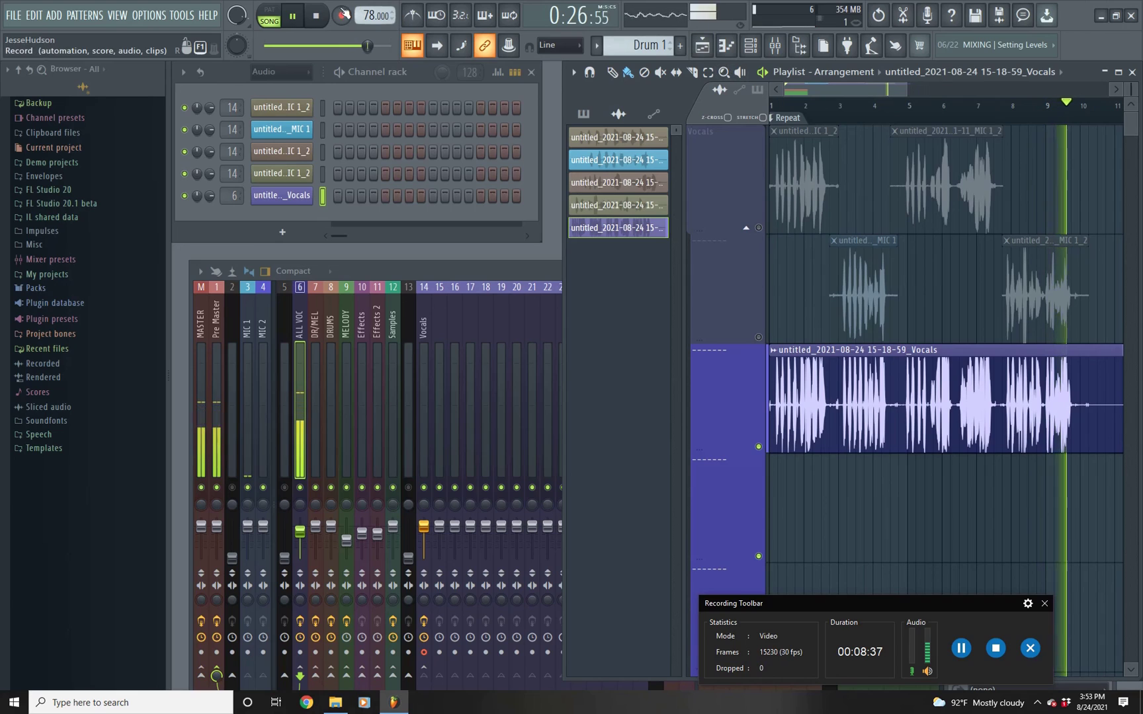